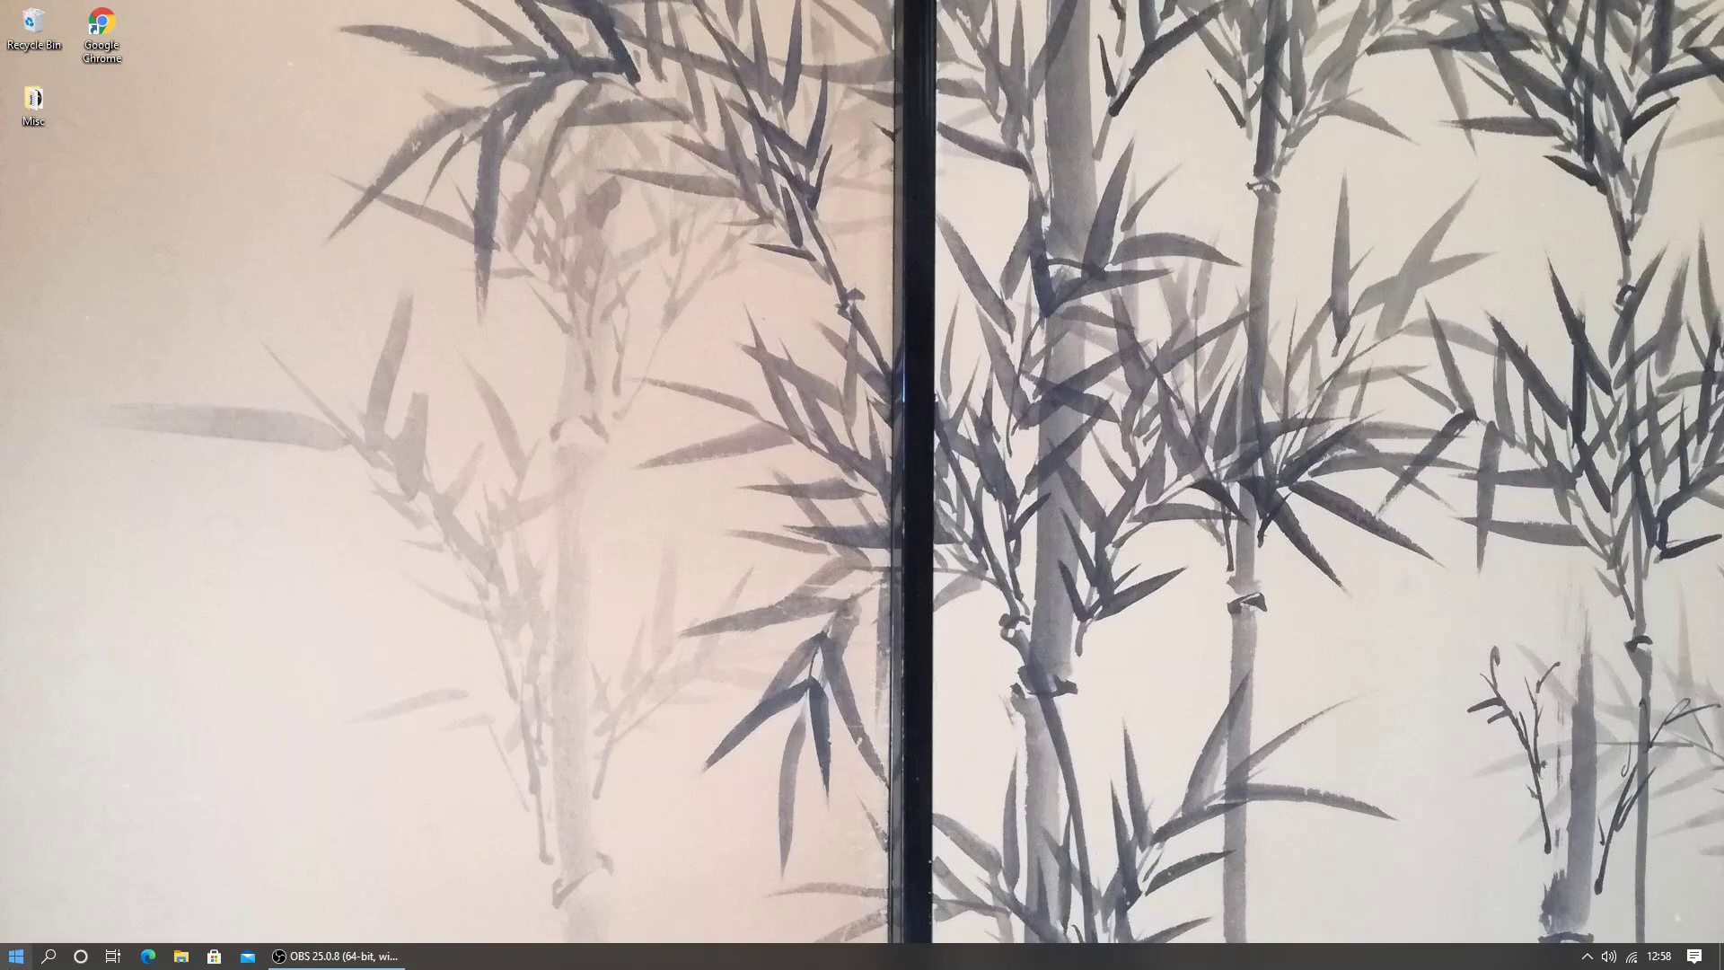
Step: Open Windows Settings from Start and go to the Time & Language > Language page
{"action": "left_click", "coordinate": [16, 955]}
{"action": "type", "text": "set"}
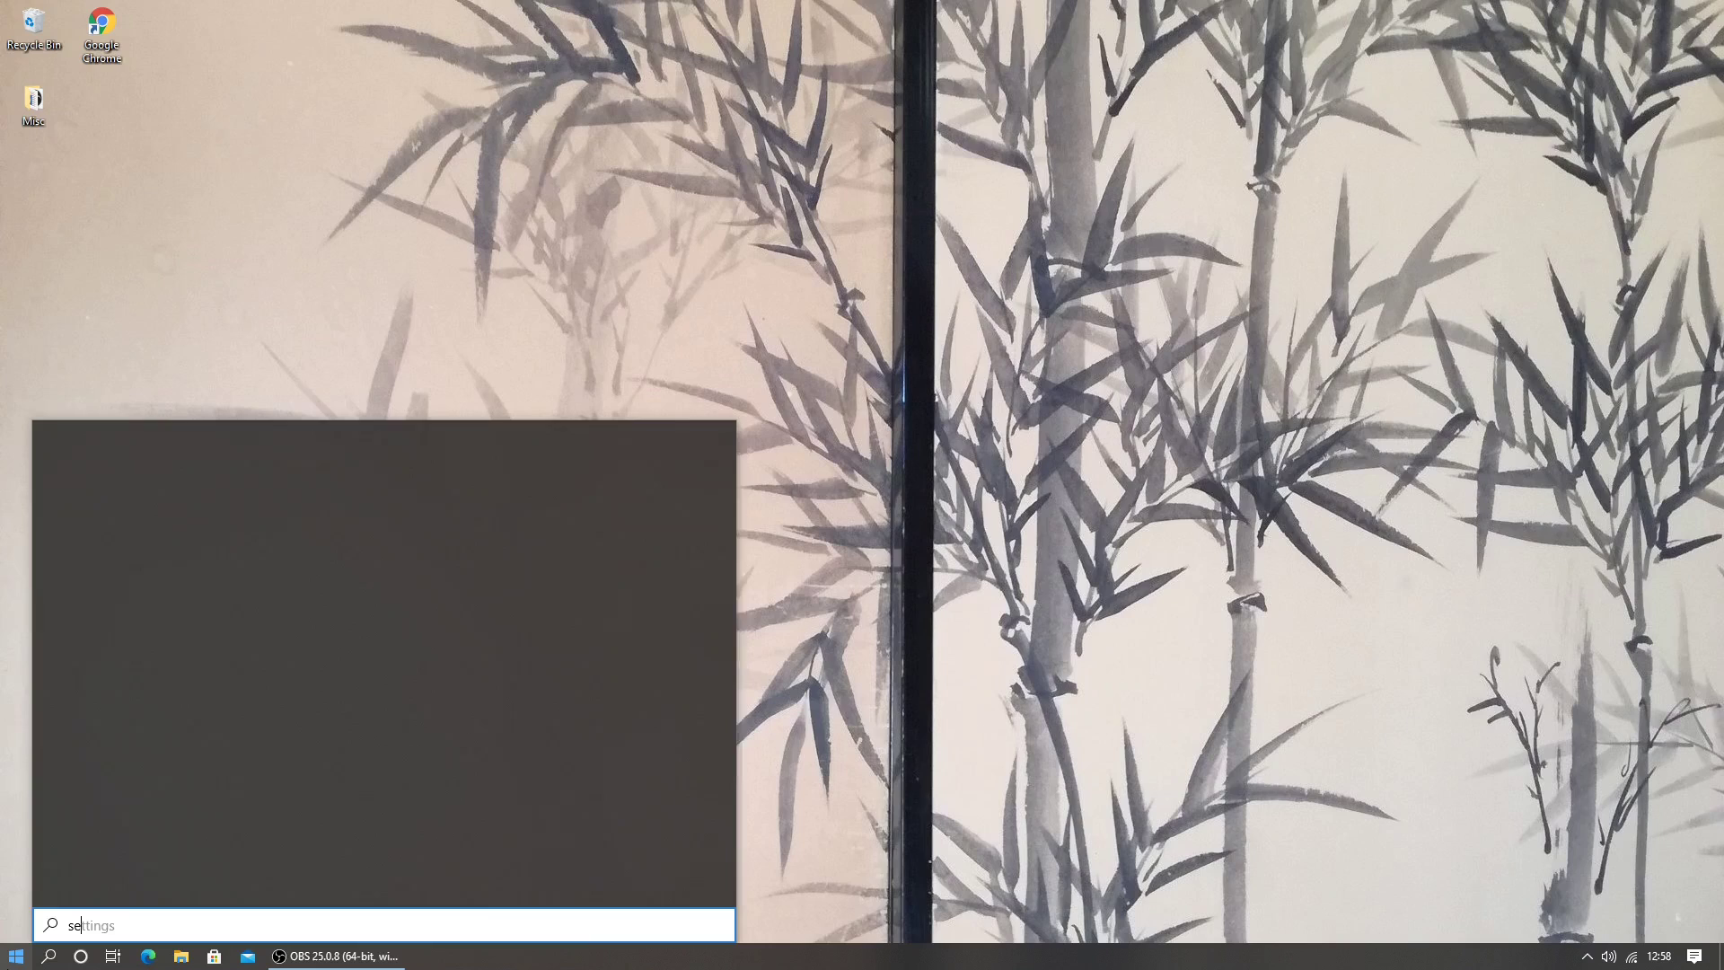
{"action": "left_click", "coordinate": [116, 530]}
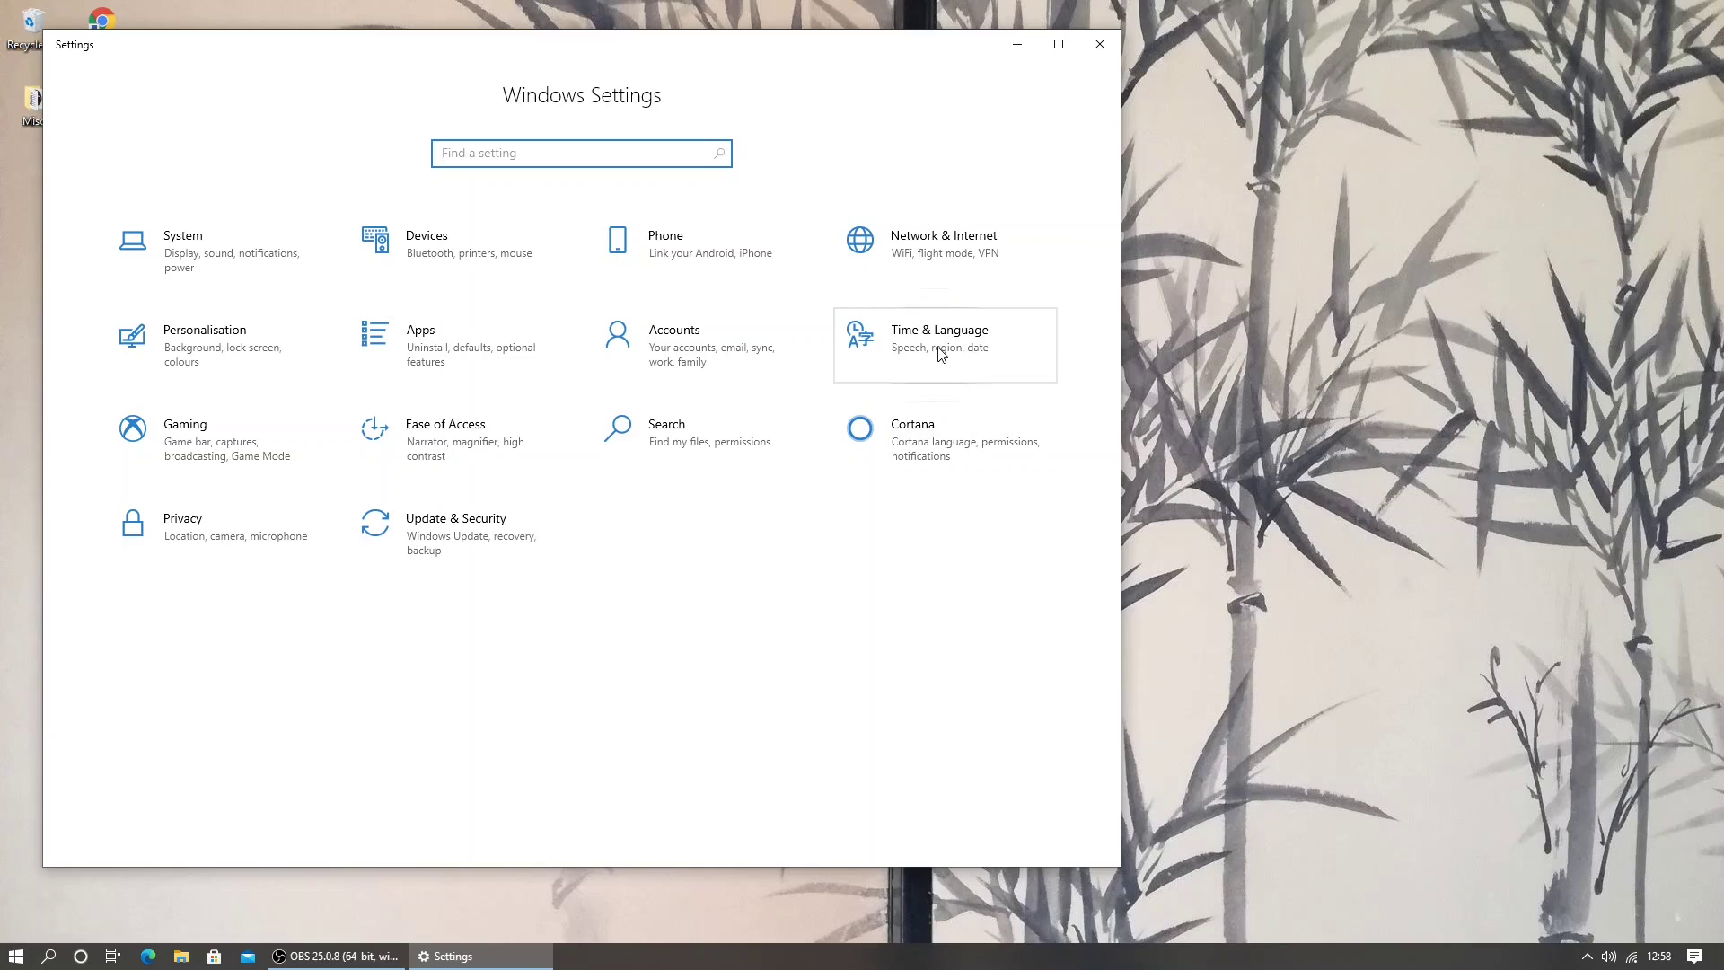
{"action": "left_click", "coordinate": [939, 350]}
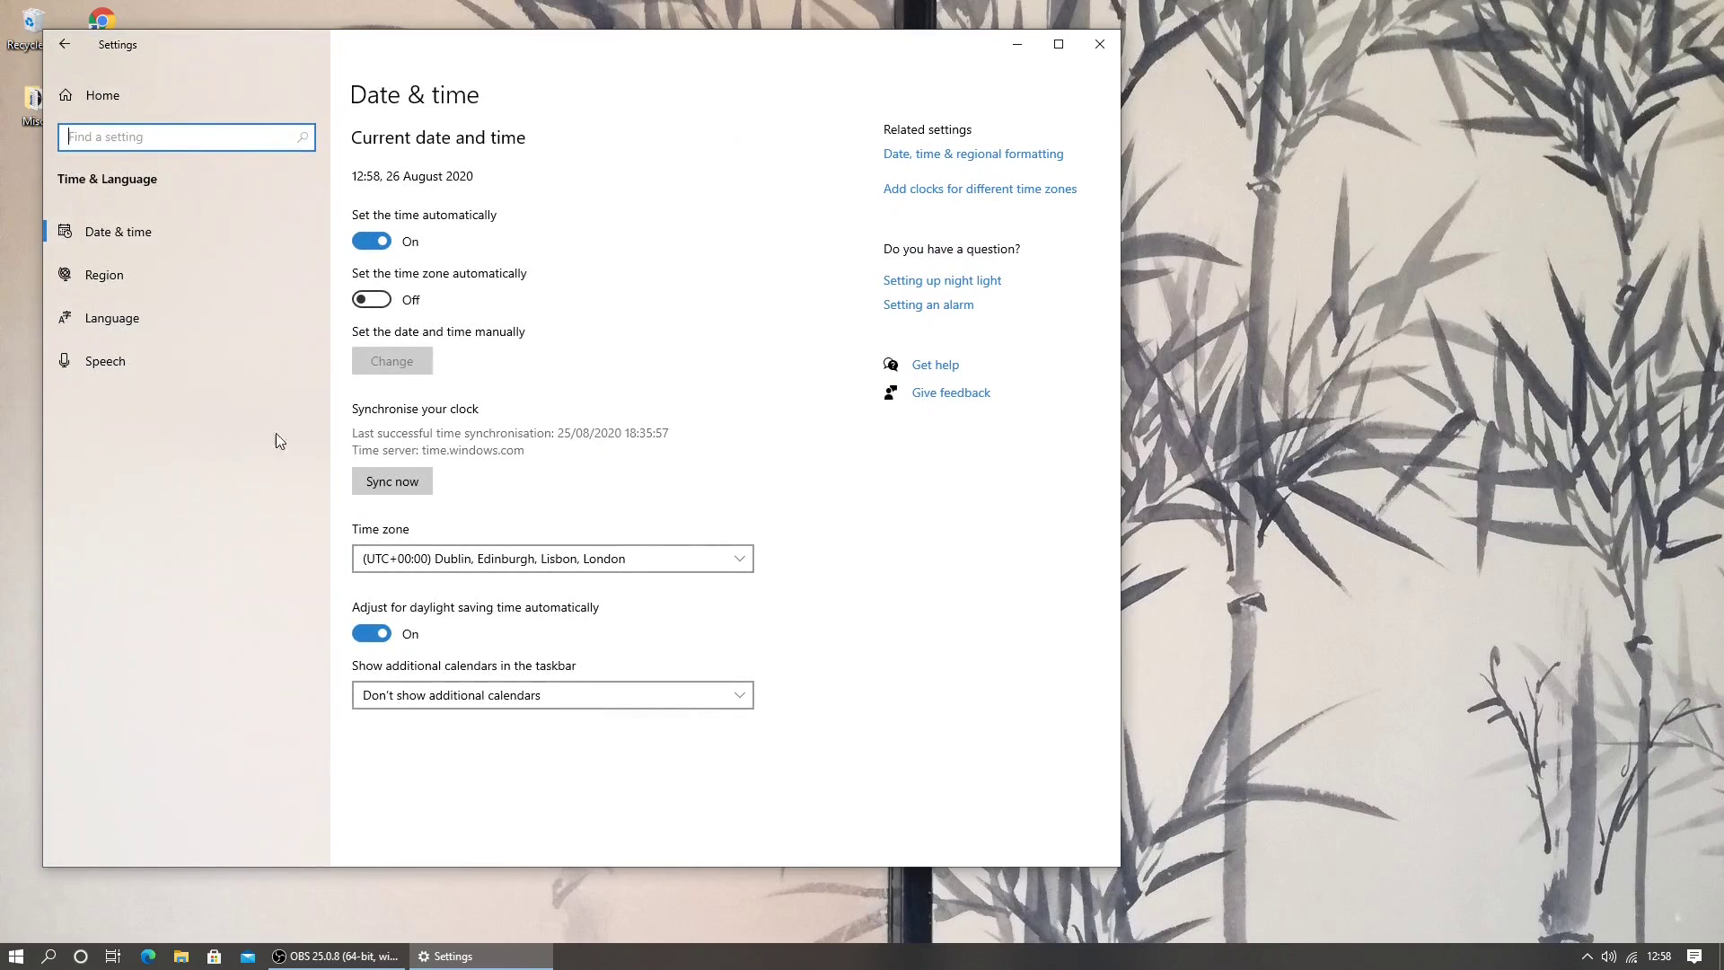
{"action": "left_click", "coordinate": [125, 319]}
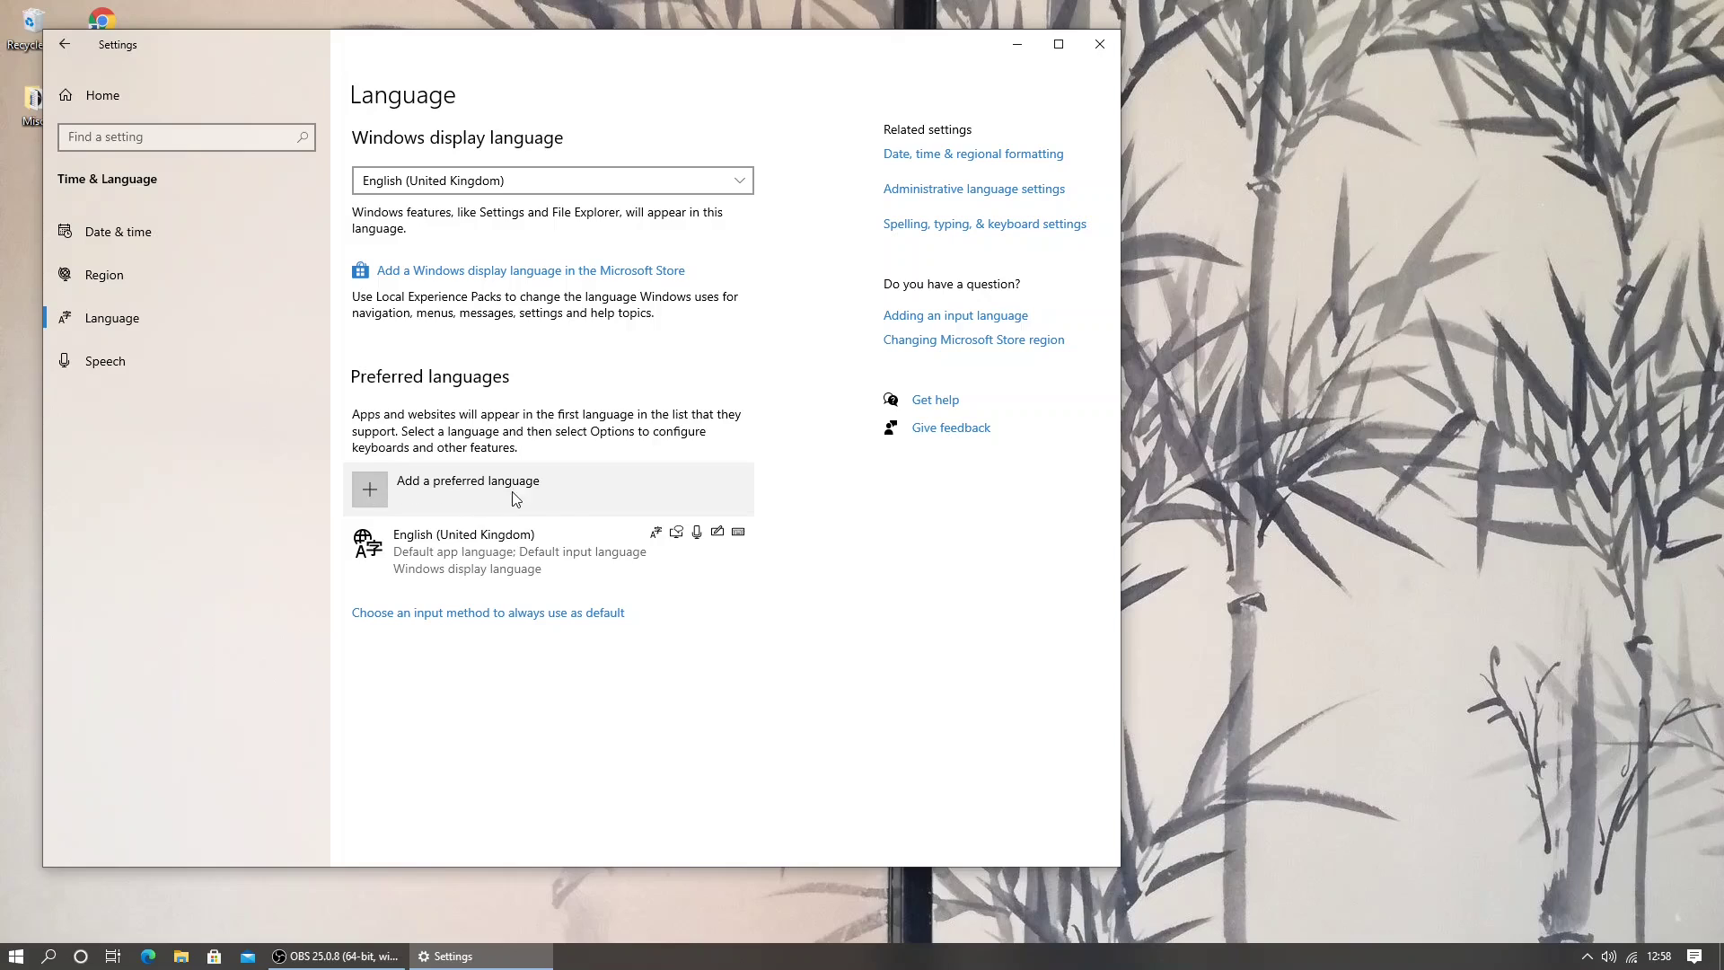
Step: Add Japanese (日本語) as a preferred language and install it with the default features
{"action": "left_click", "coordinate": [466, 493]}
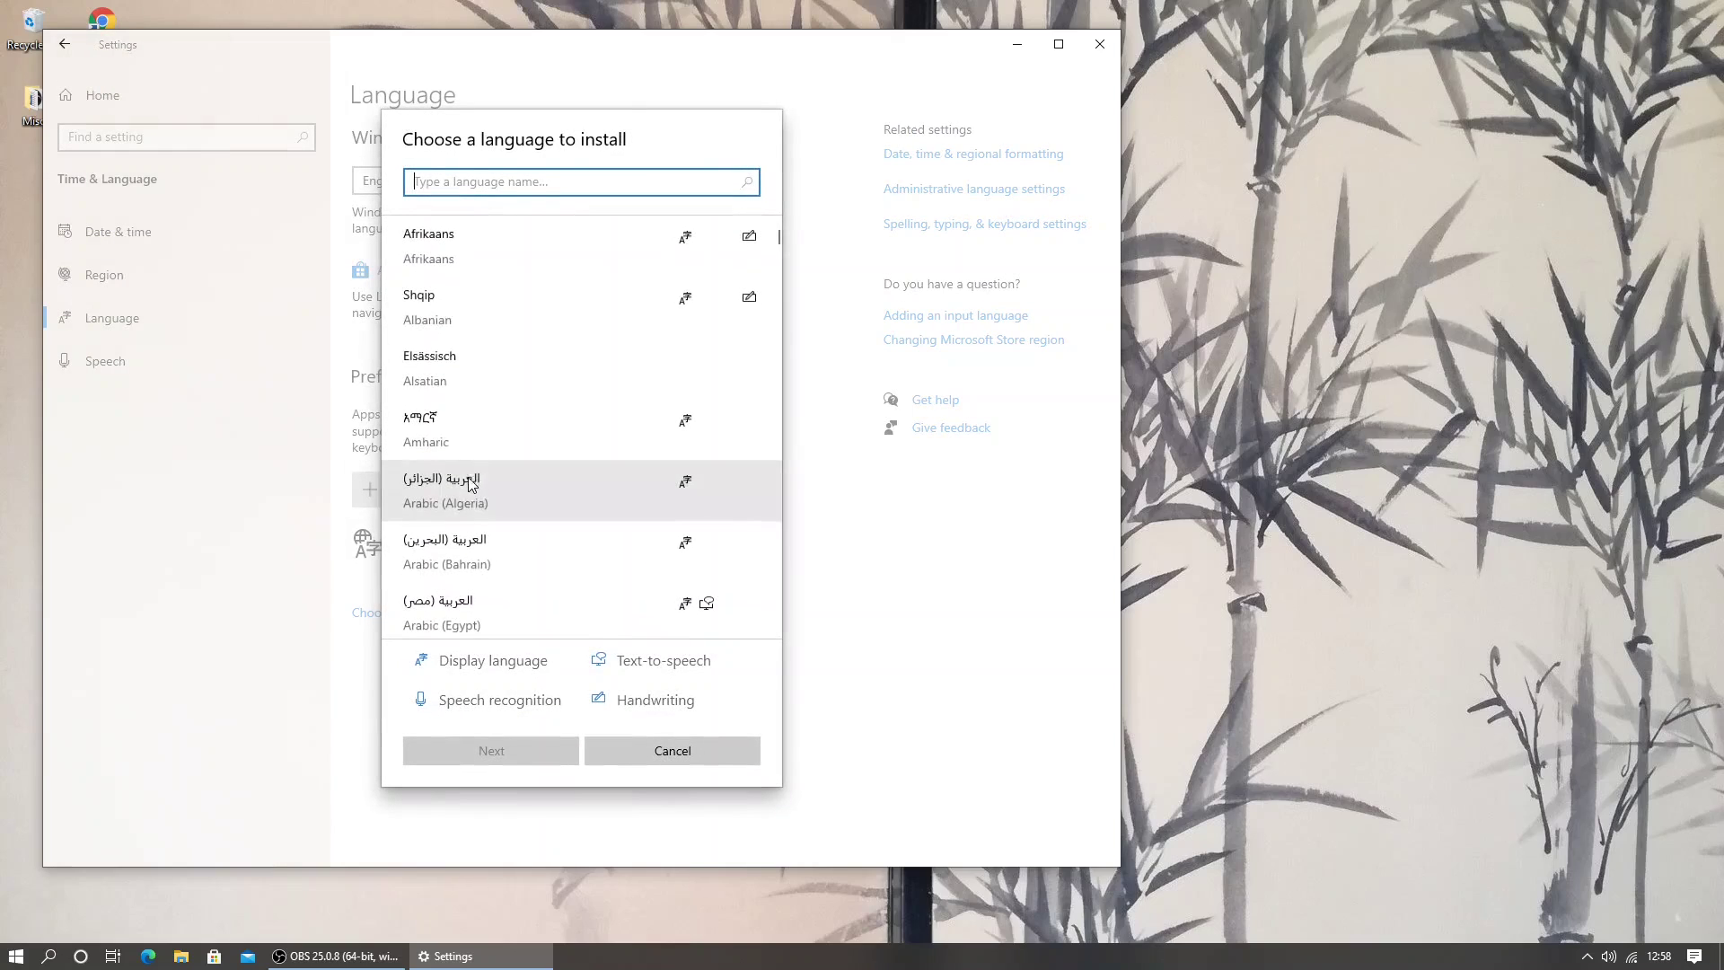
{"action": "type", "text": "japan"}
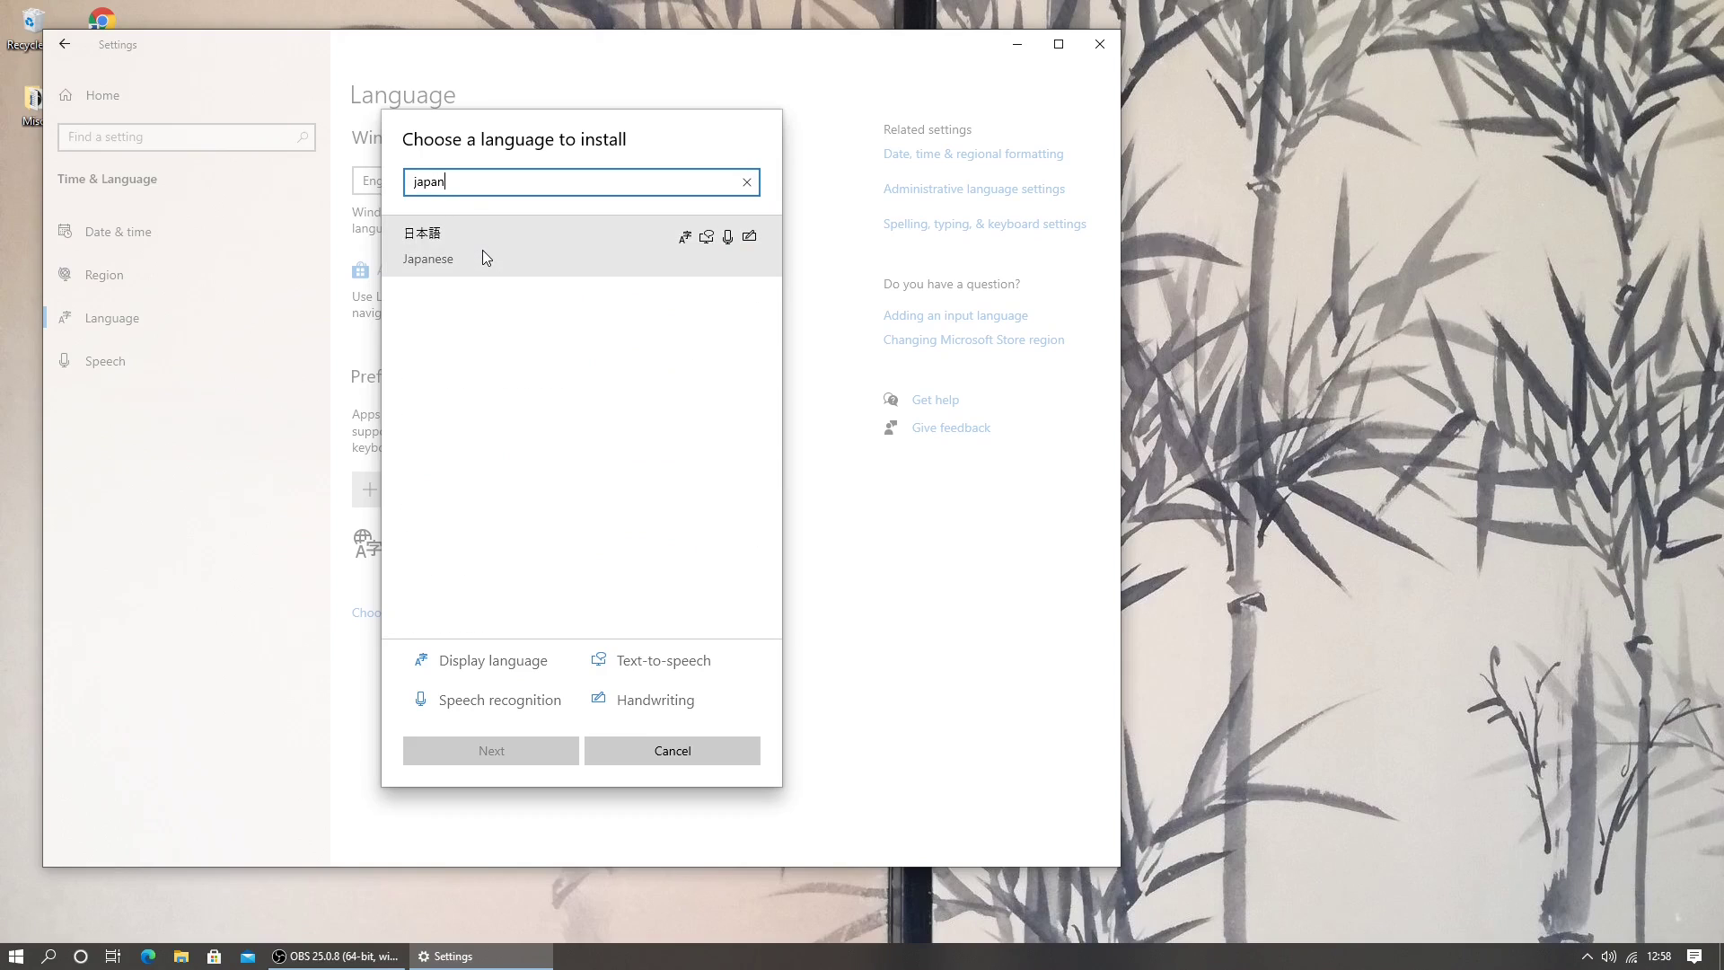
{"action": "left_click", "coordinate": [483, 250]}
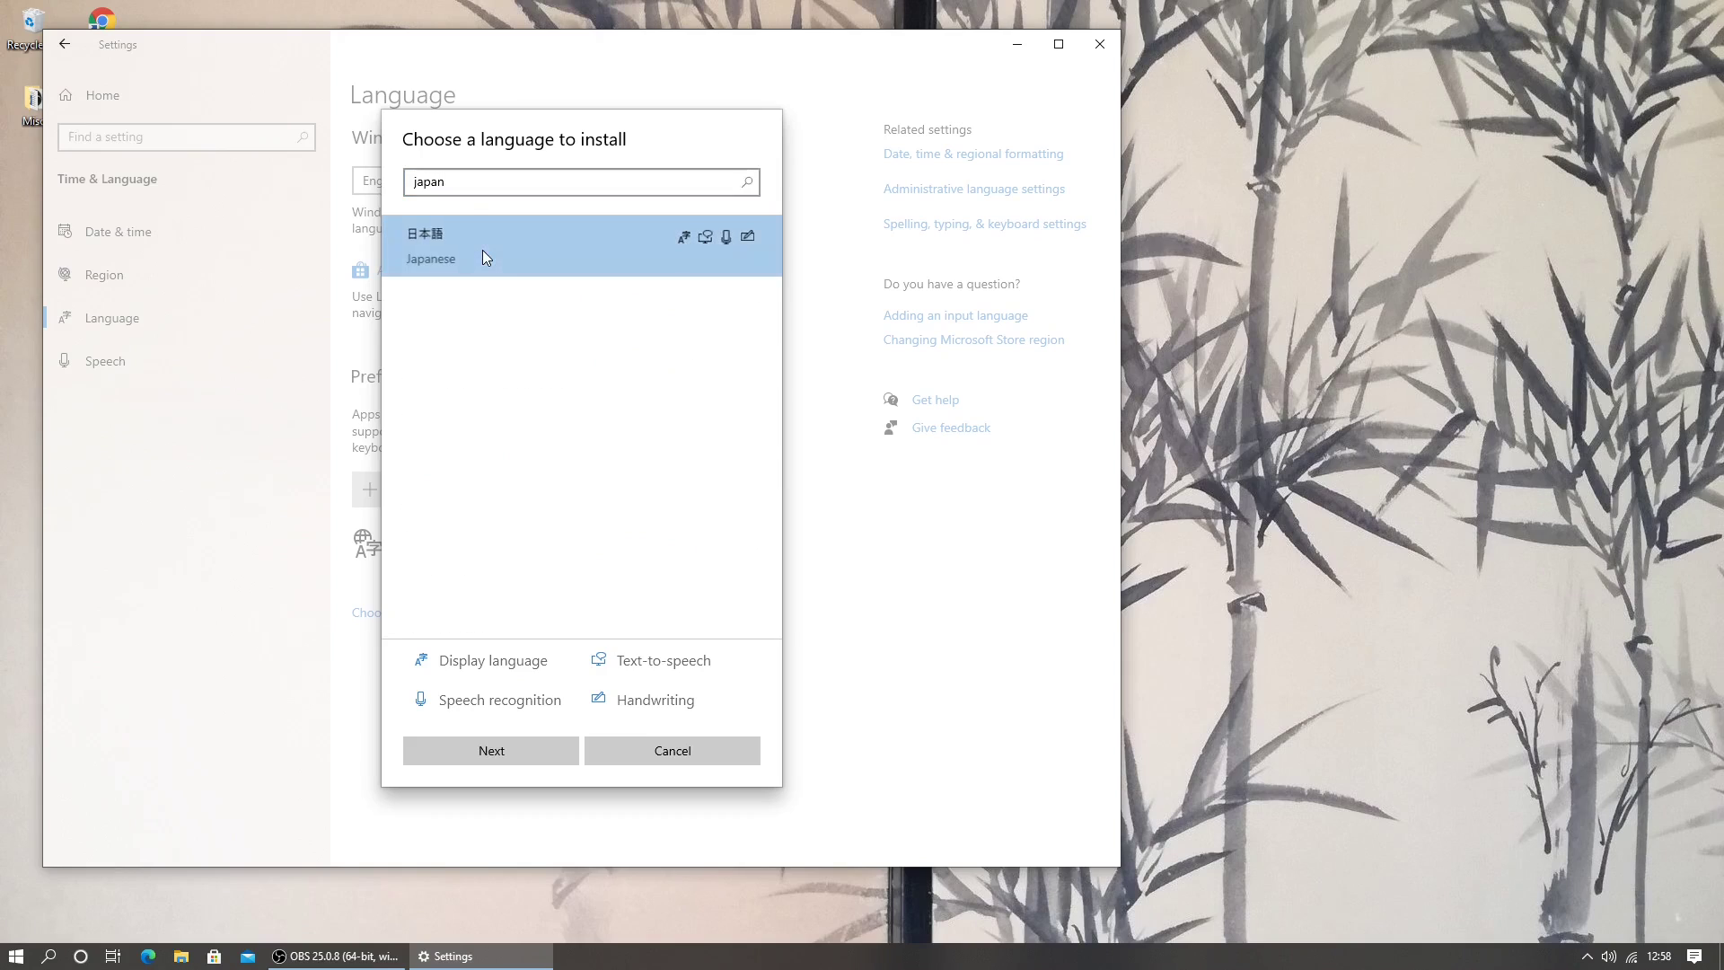
{"action": "left_click", "coordinate": [541, 751]}
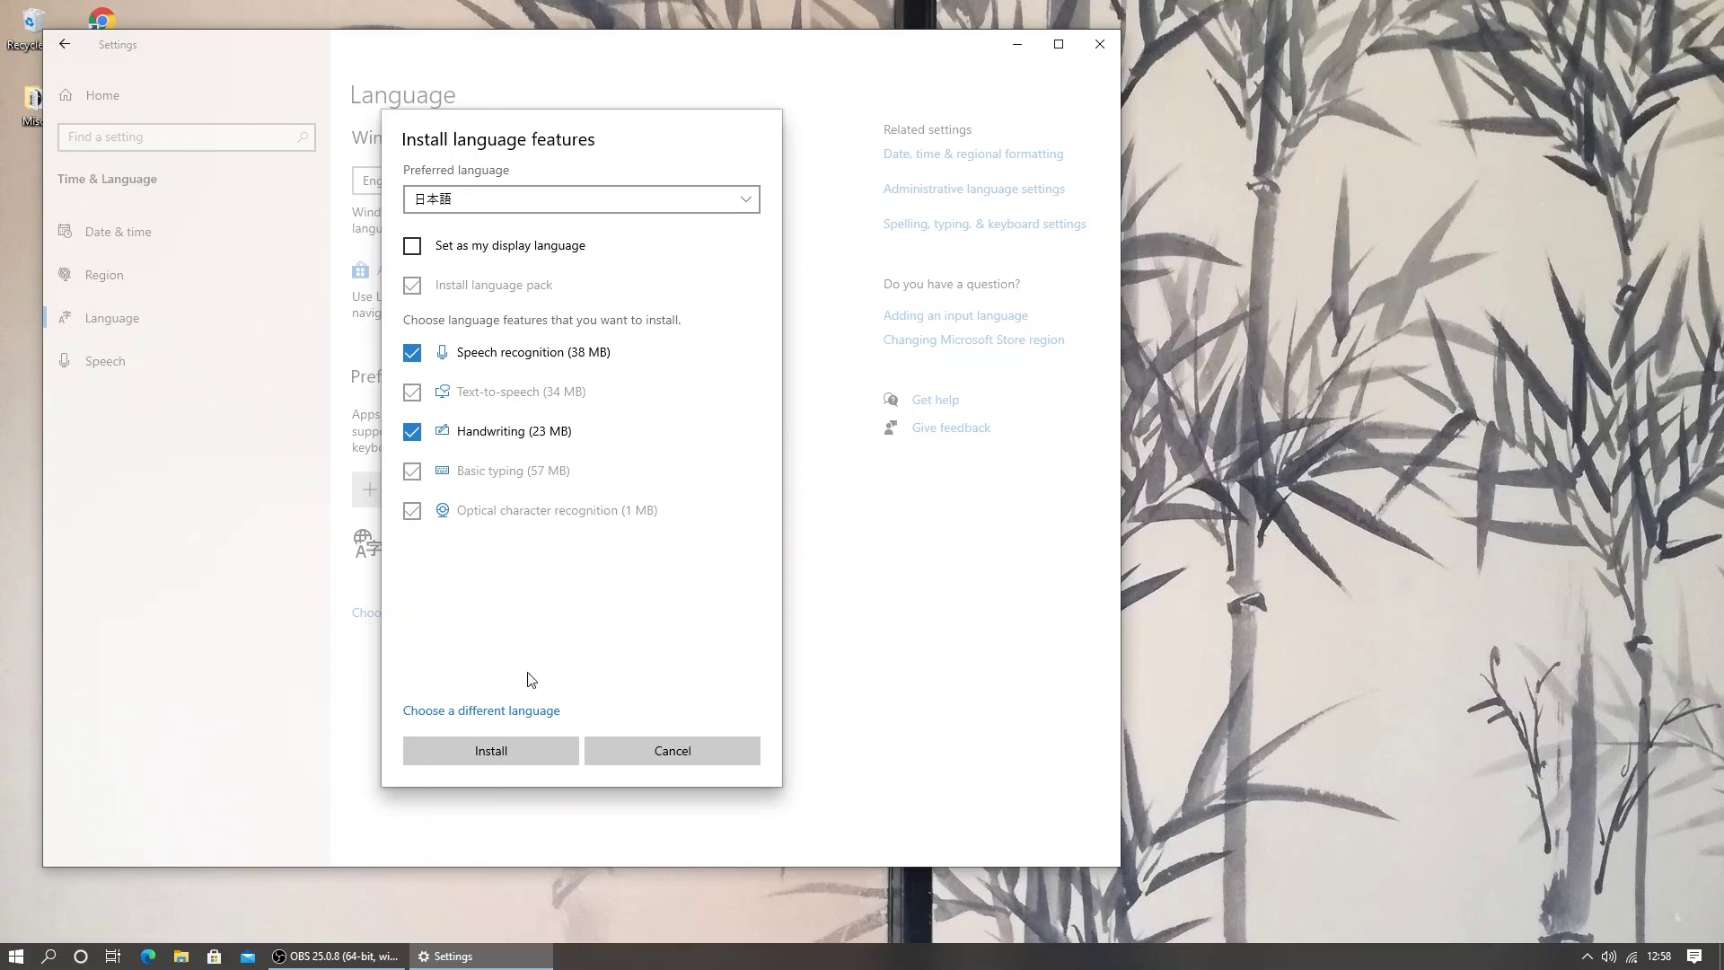
{"action": "left_click", "coordinate": [514, 748]}
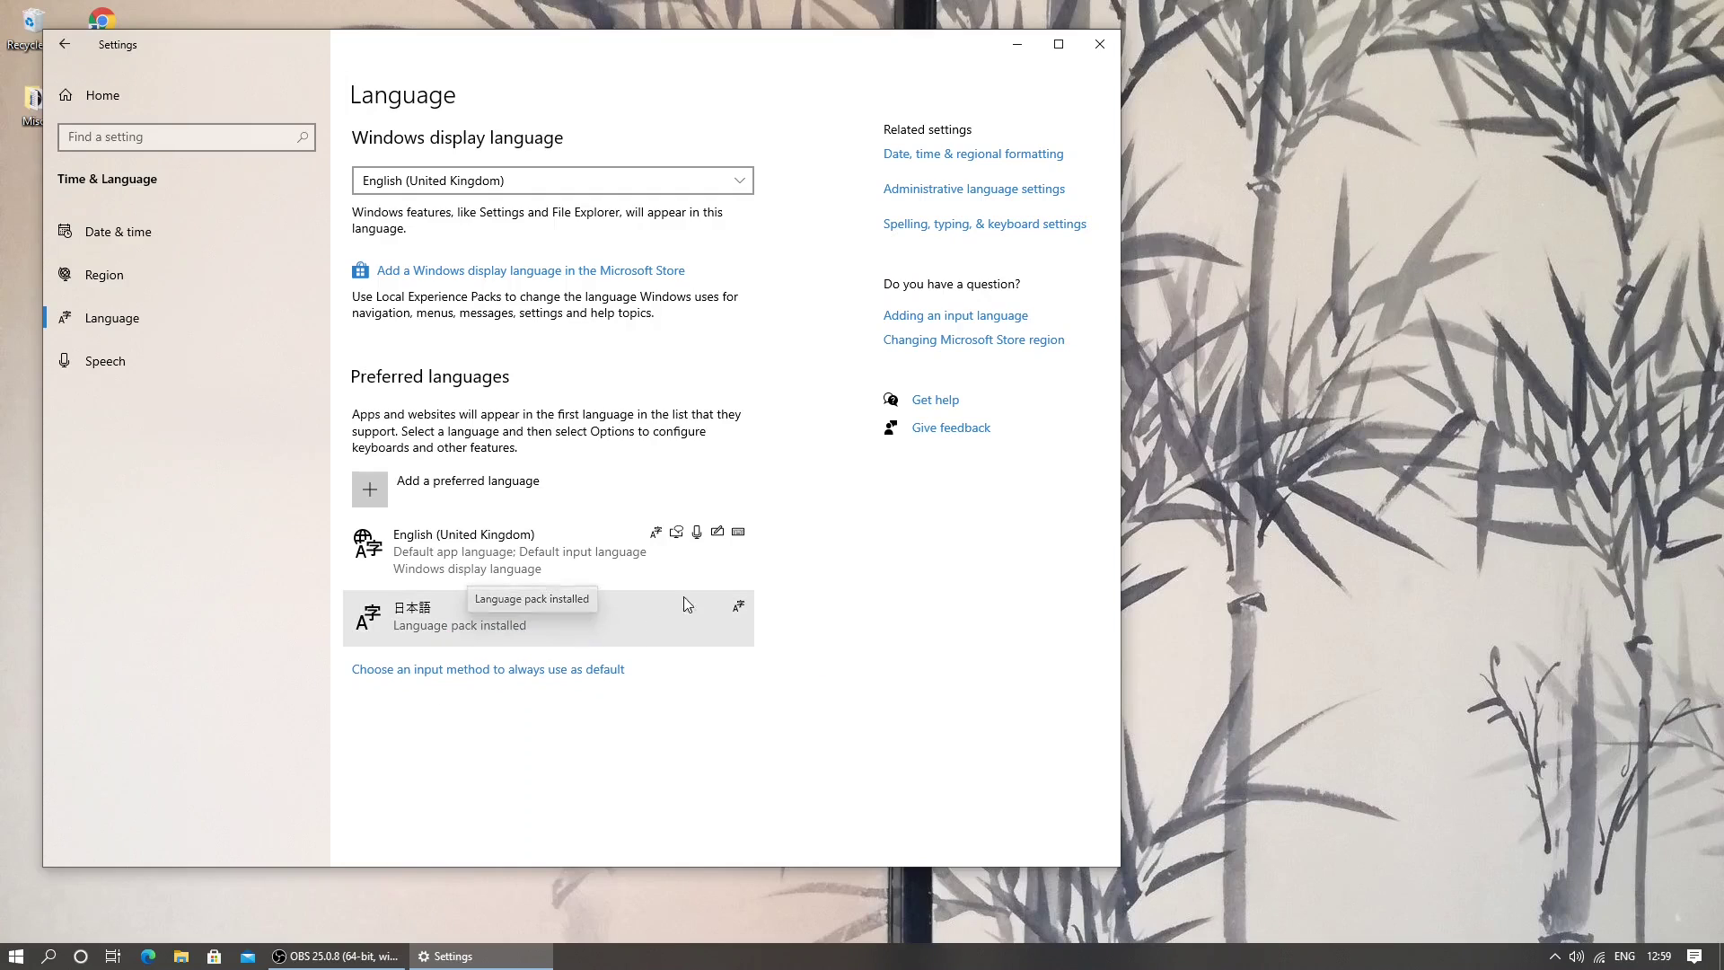
Step: Check the Japanese language options for the Microsoft IME keyboard, then return to the Language page
{"action": "left_click", "coordinate": [591, 622]}
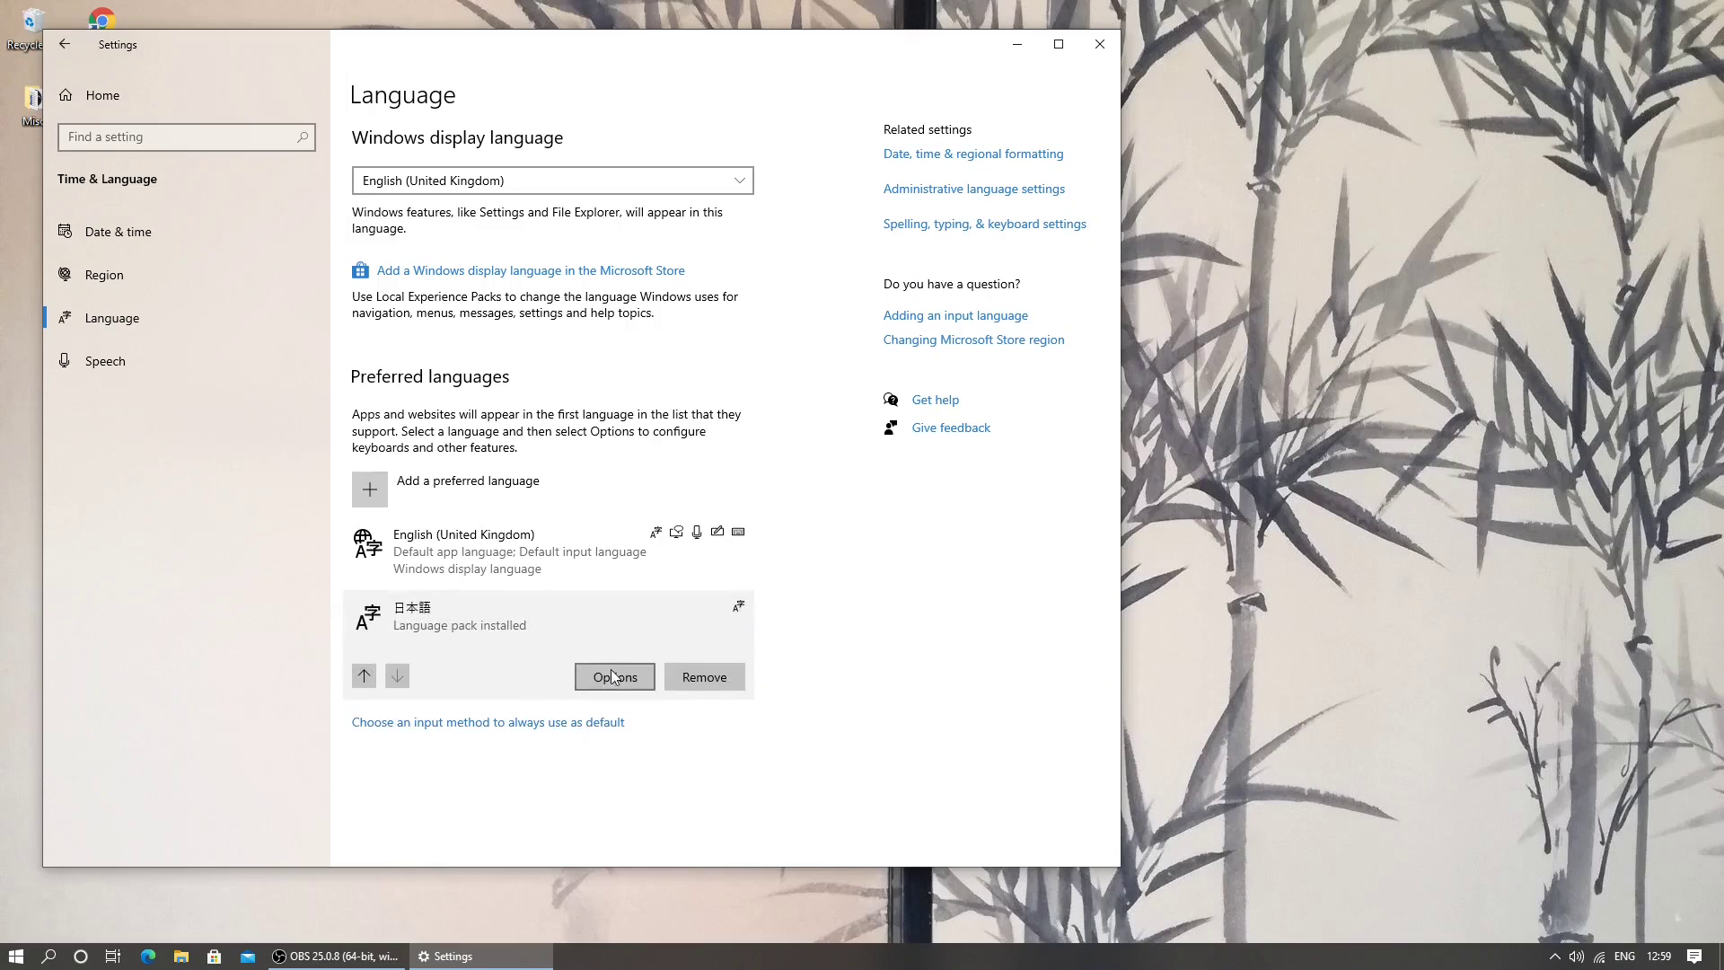
{"action": "left_click", "coordinate": [611, 677]}
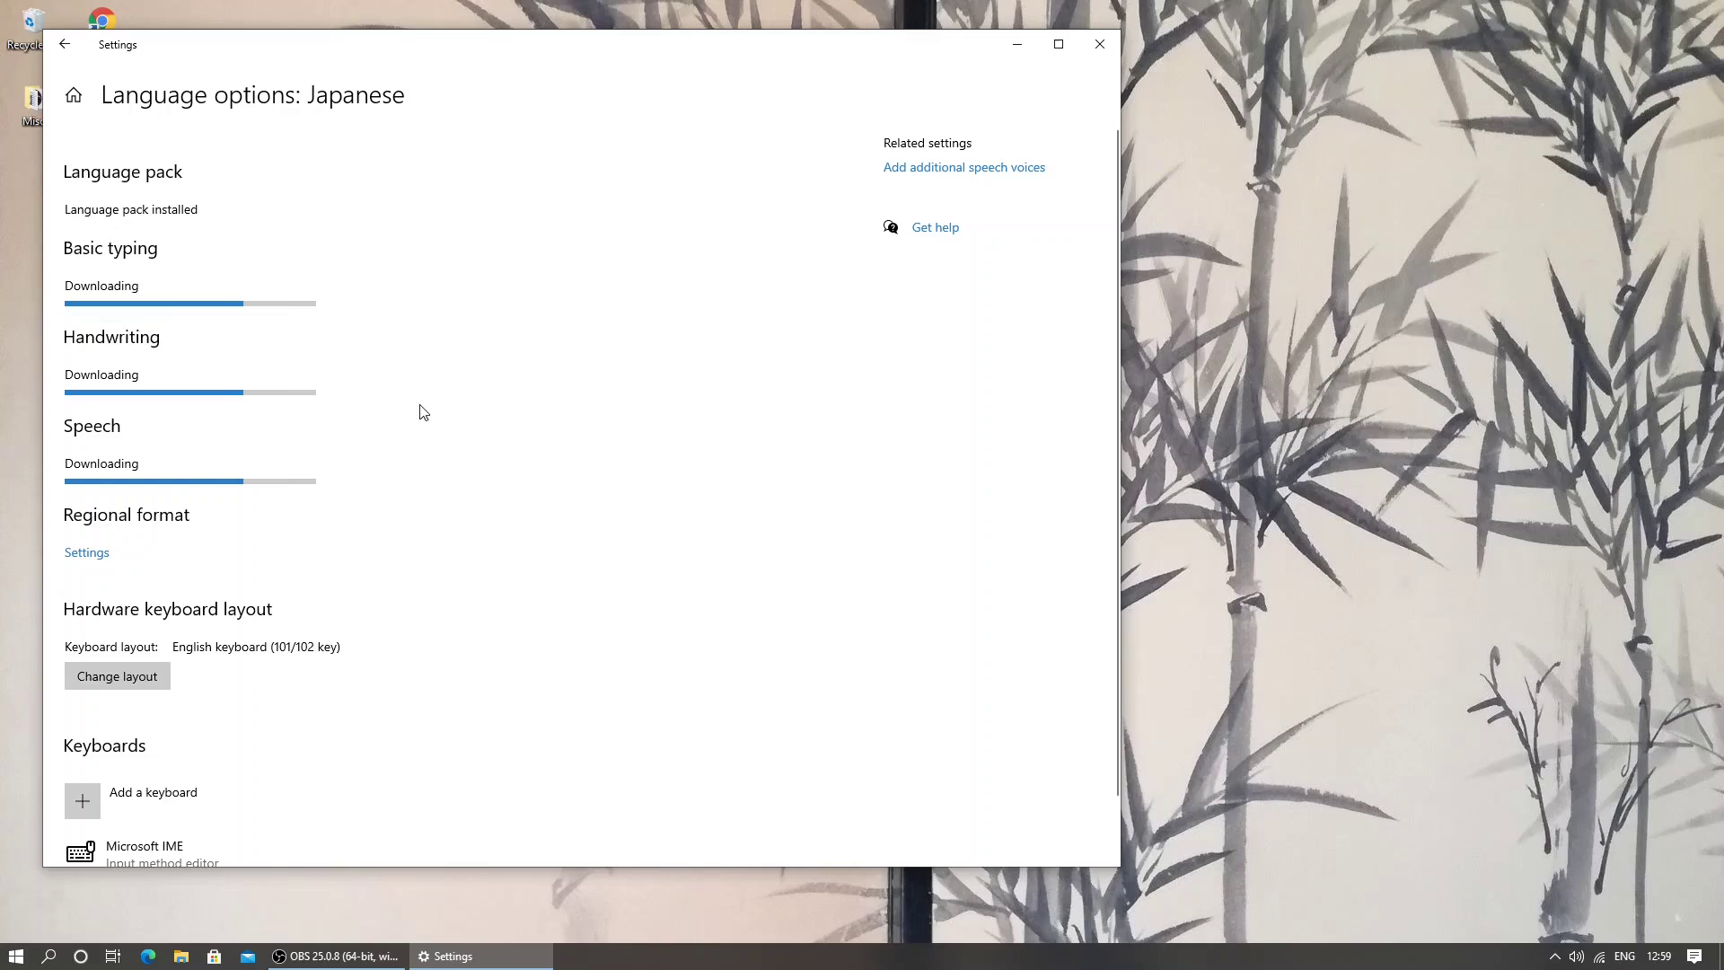
{"action": "left_click", "coordinate": [63, 45]}
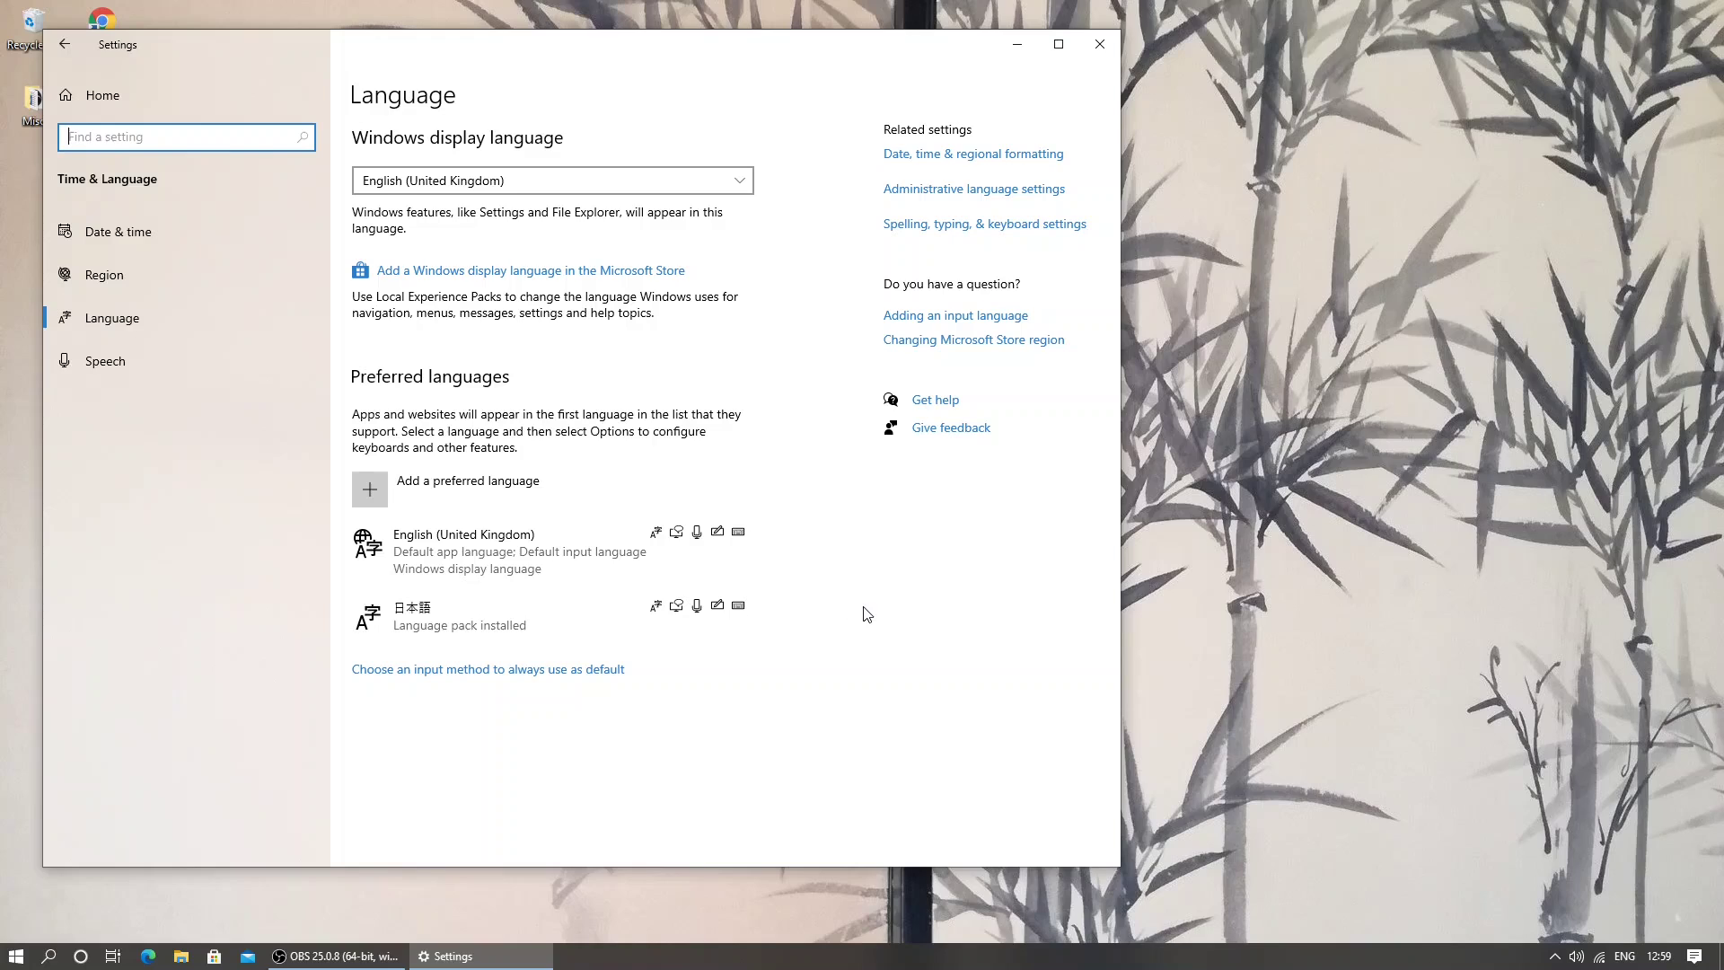
Step: Launch Word with a blank document and switch the input language to Japanese Microsoft IME
{"action": "left_click", "coordinate": [16, 957]}
{"action": "left_click", "coordinate": [49, 956]}
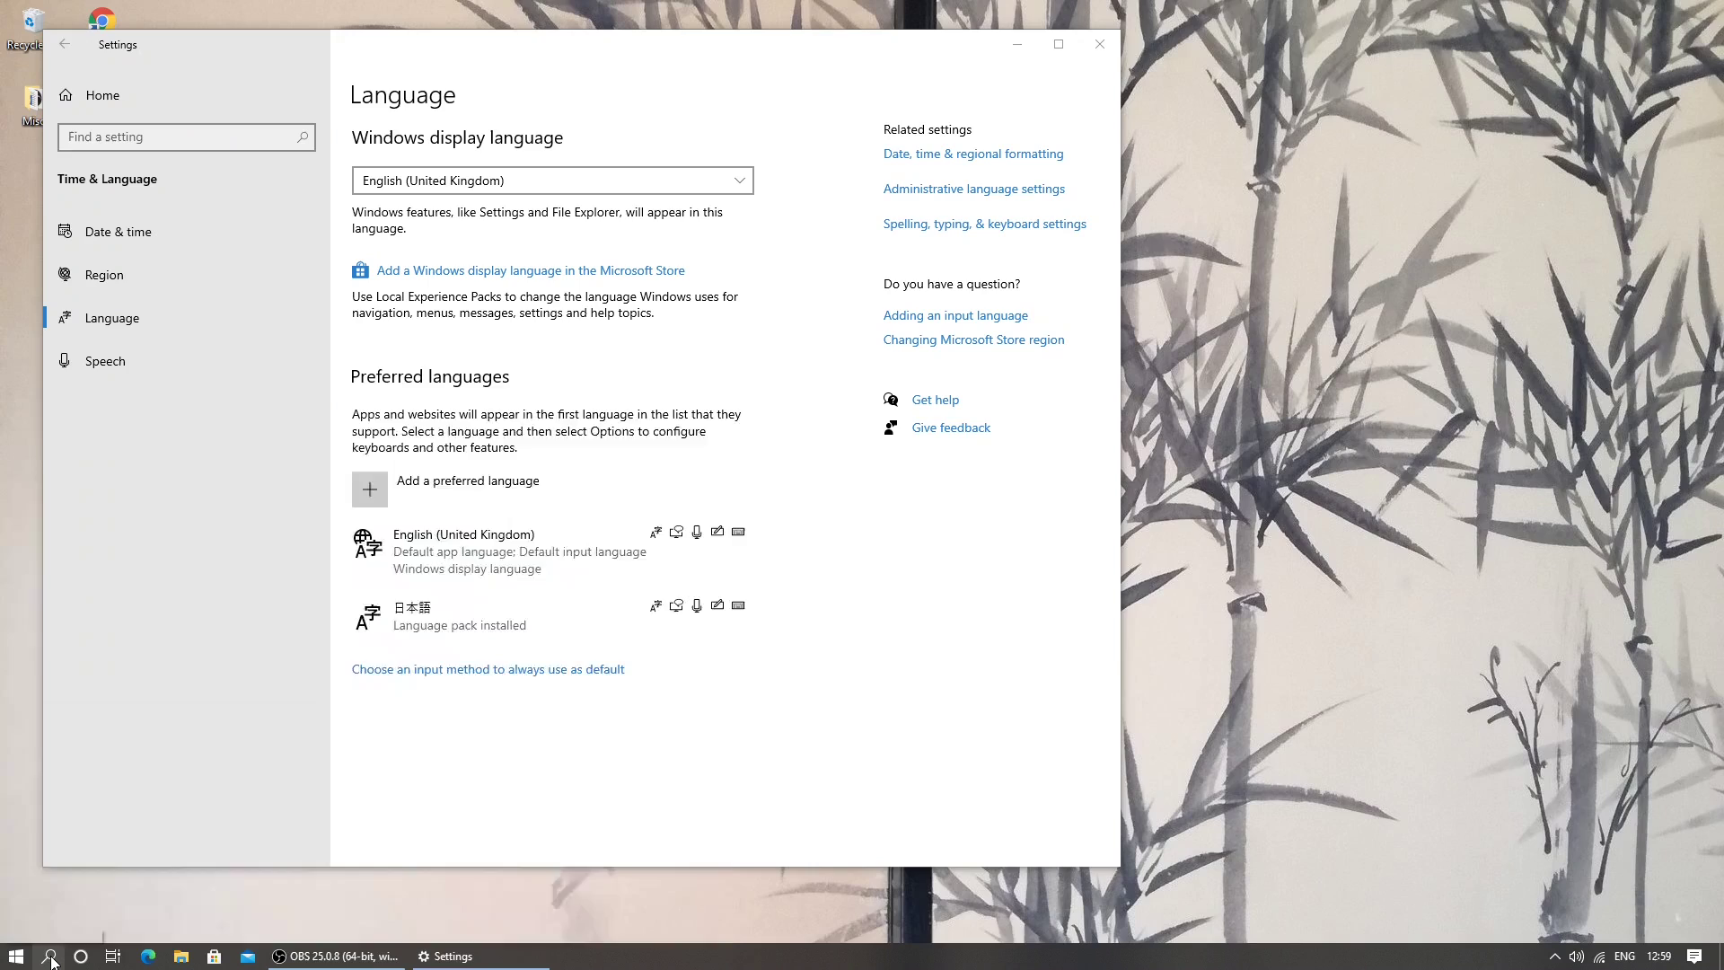
{"action": "type", "text": "word"}
{"action": "key", "text": "Return"}
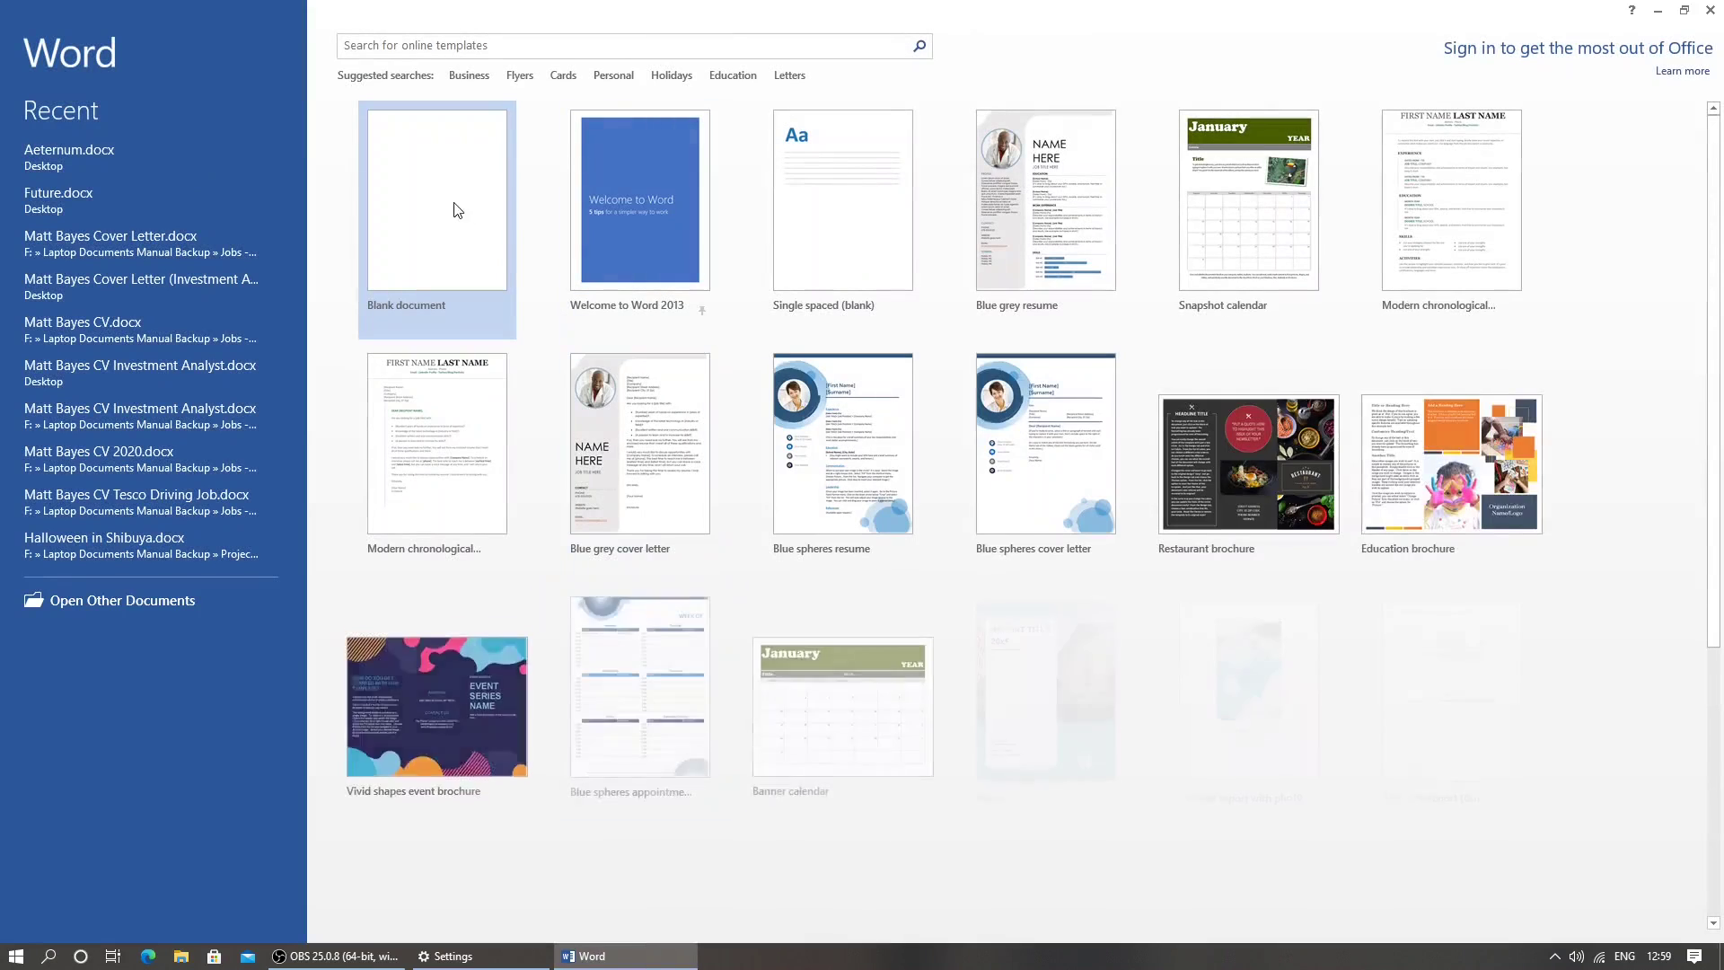
{"action": "left_click", "coordinate": [455, 219]}
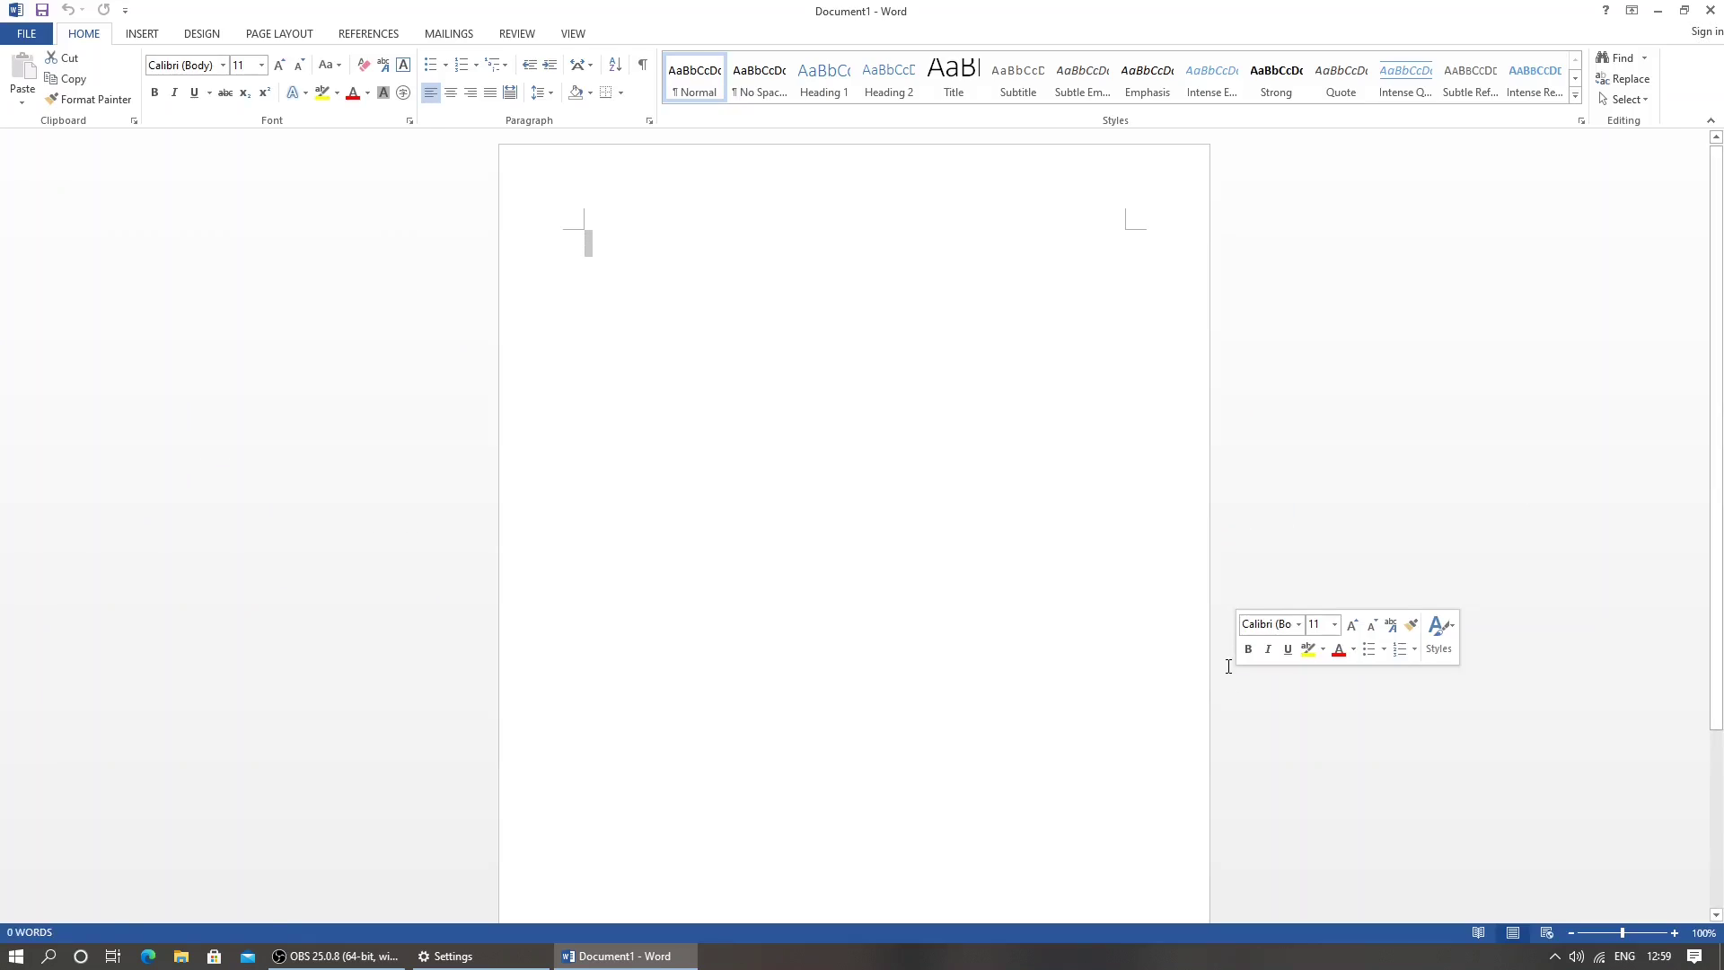
{"action": "left_click", "coordinate": [1626, 958]}
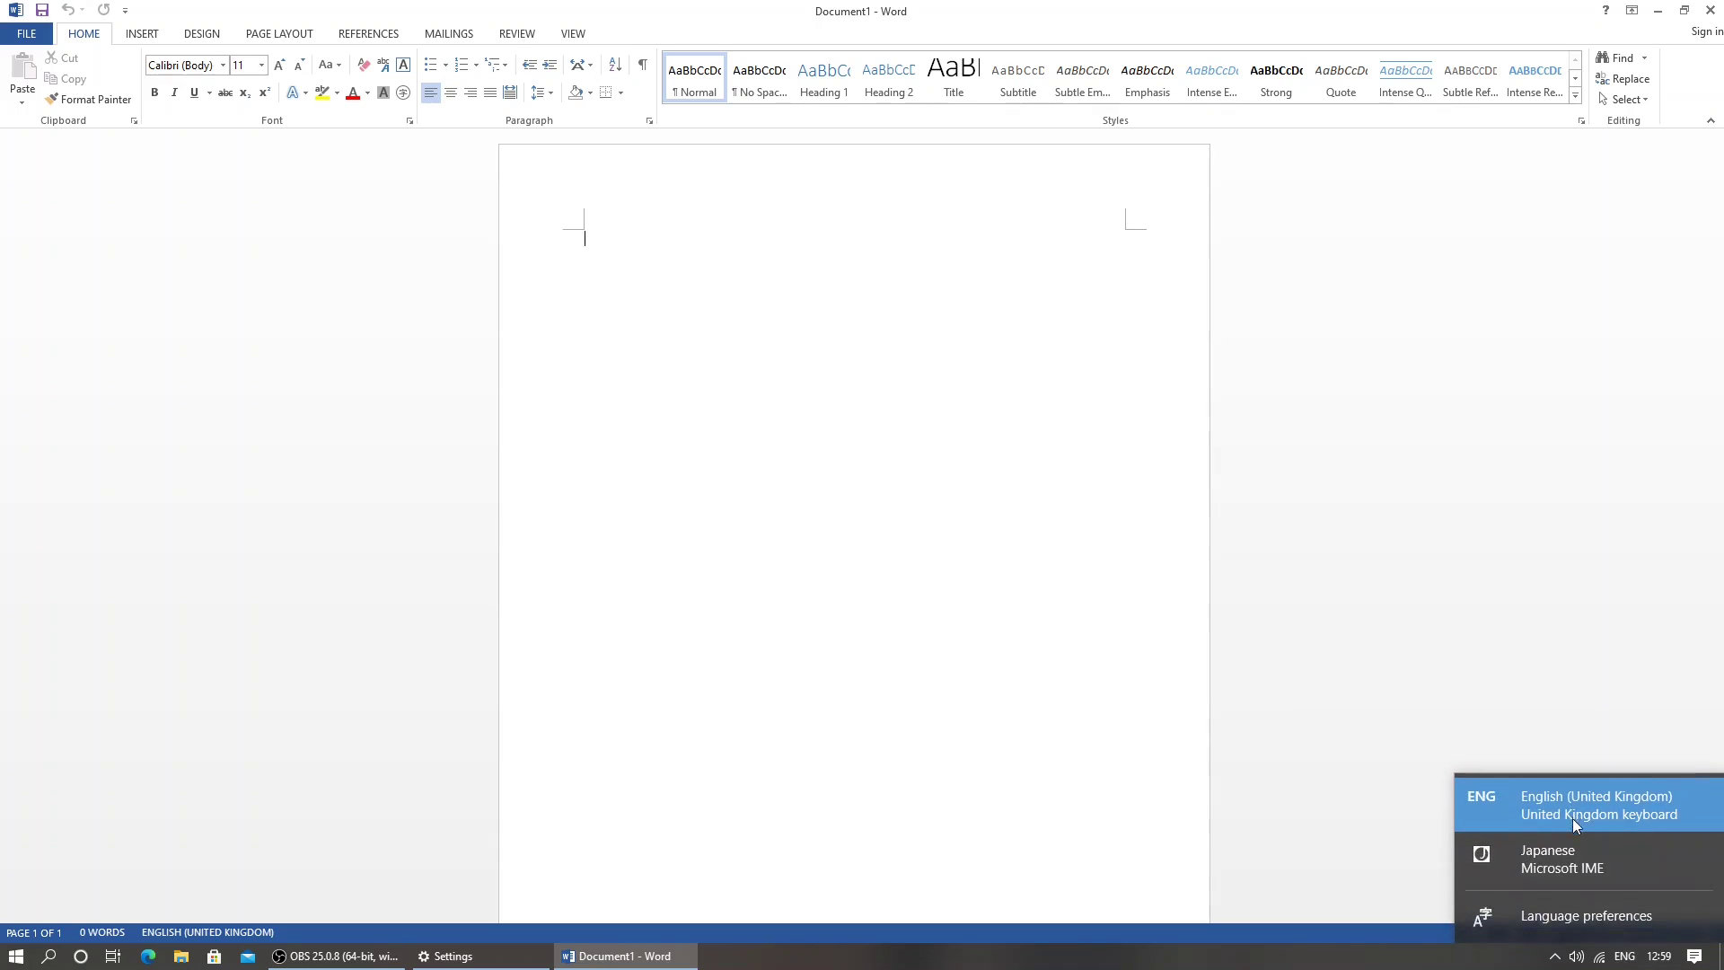
{"action": "left_click", "coordinate": [1545, 859]}
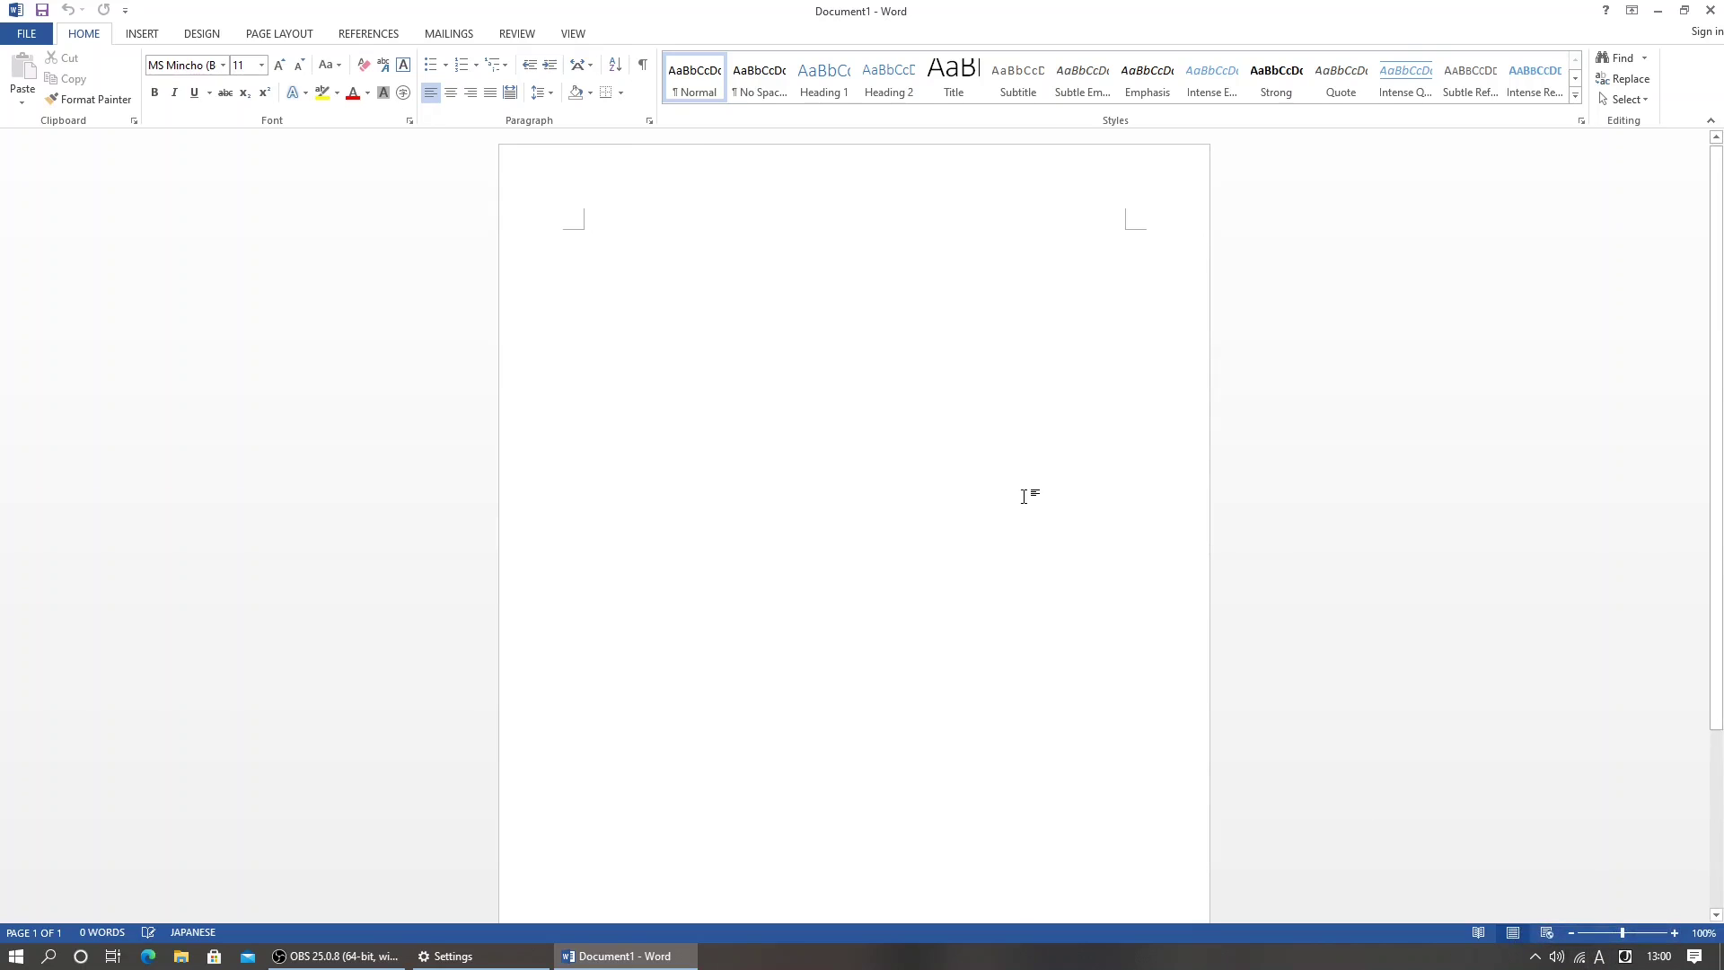
Step: Switch the IME to hiragana, type 'mainichi' and convert it to the kanji 毎日
{"action": "key", "text": "alt+shift"}
{"action": "type", "text": "mai"}
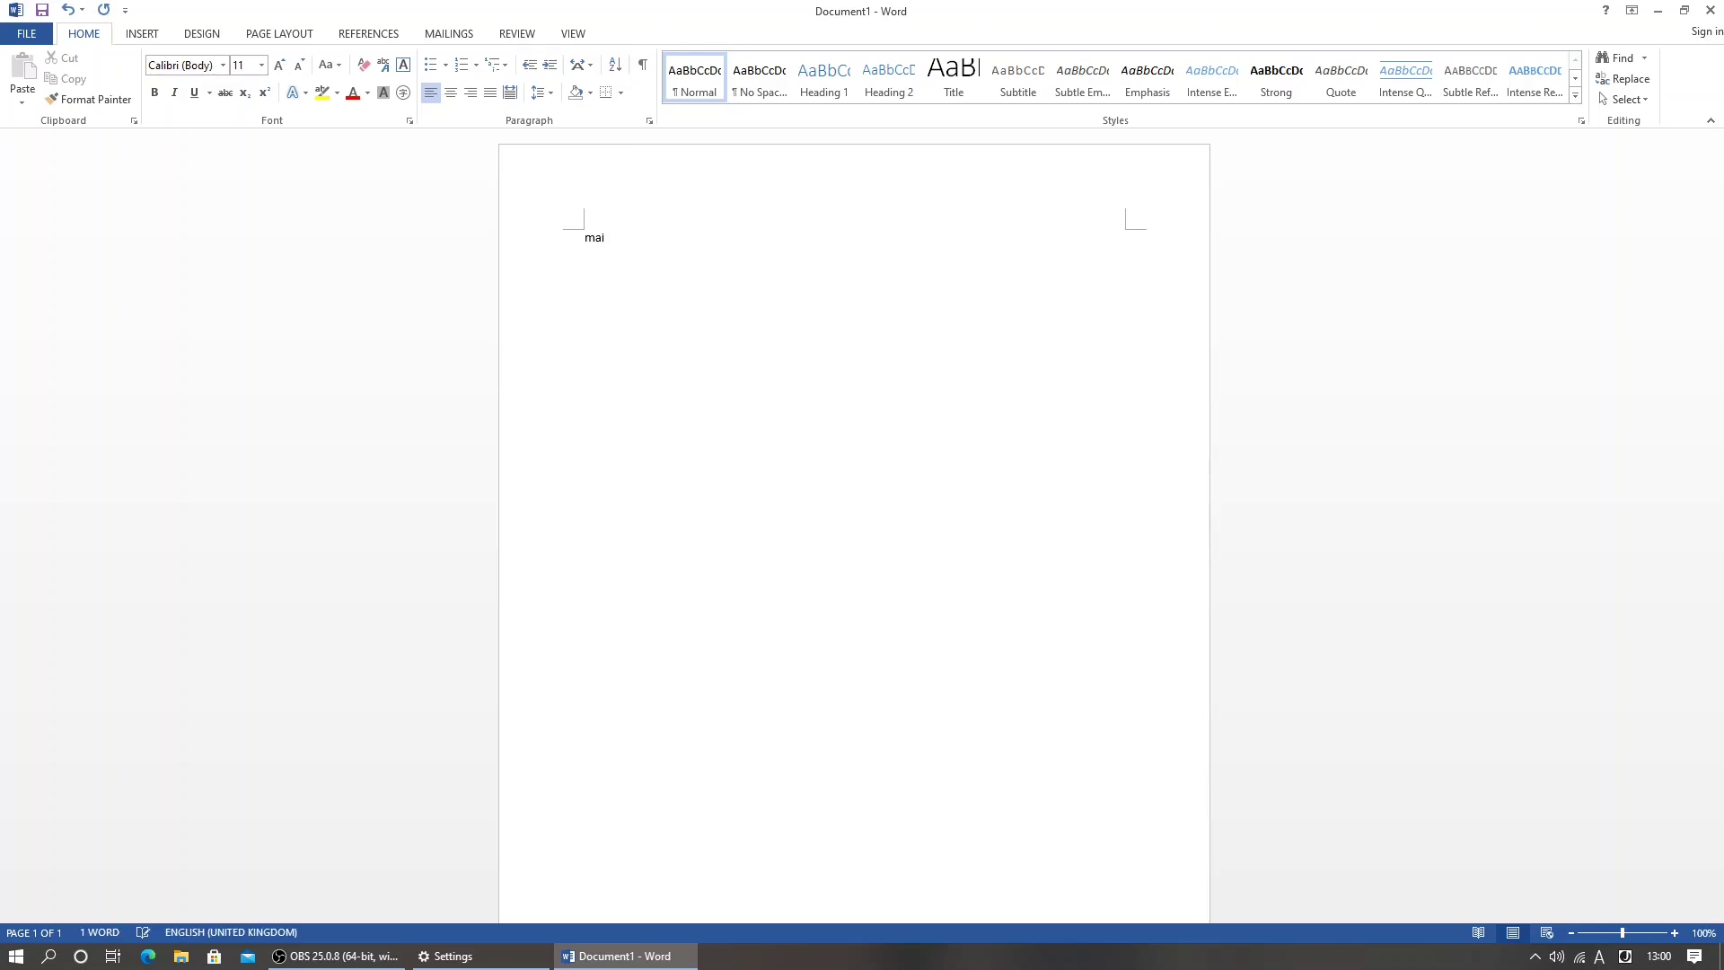
{"action": "key", "text": "BackSpace"}
{"action": "key", "text": "BackSpace"}
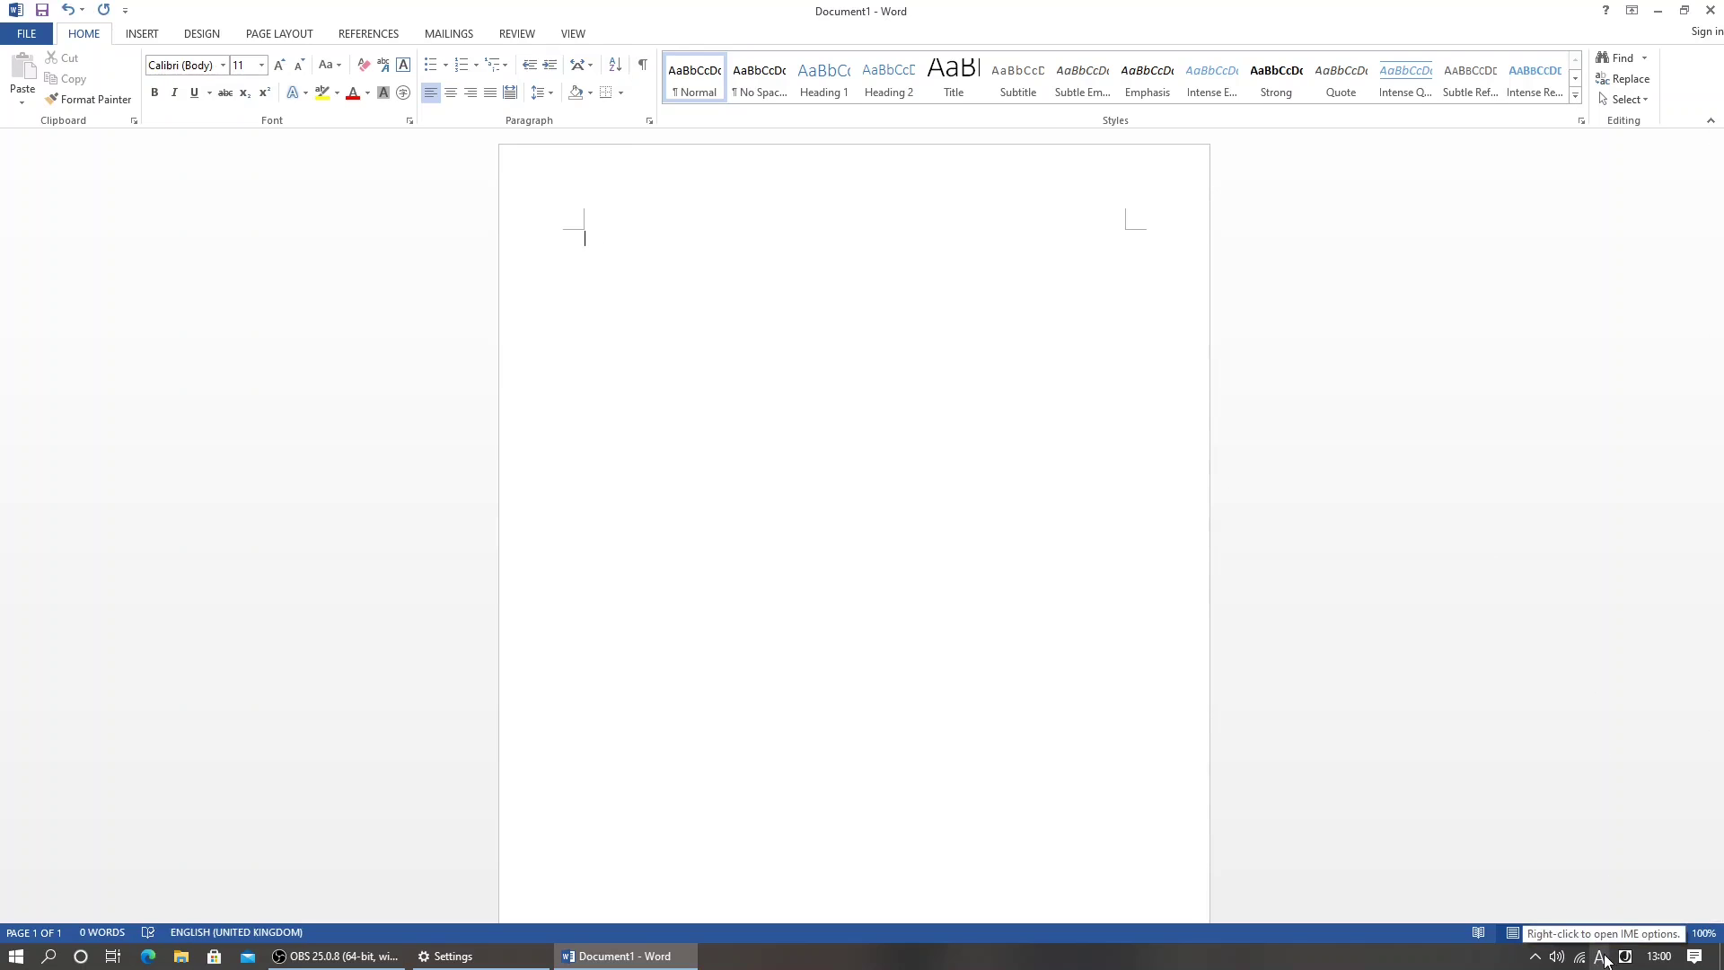
{"action": "left_click", "coordinate": [1604, 958]}
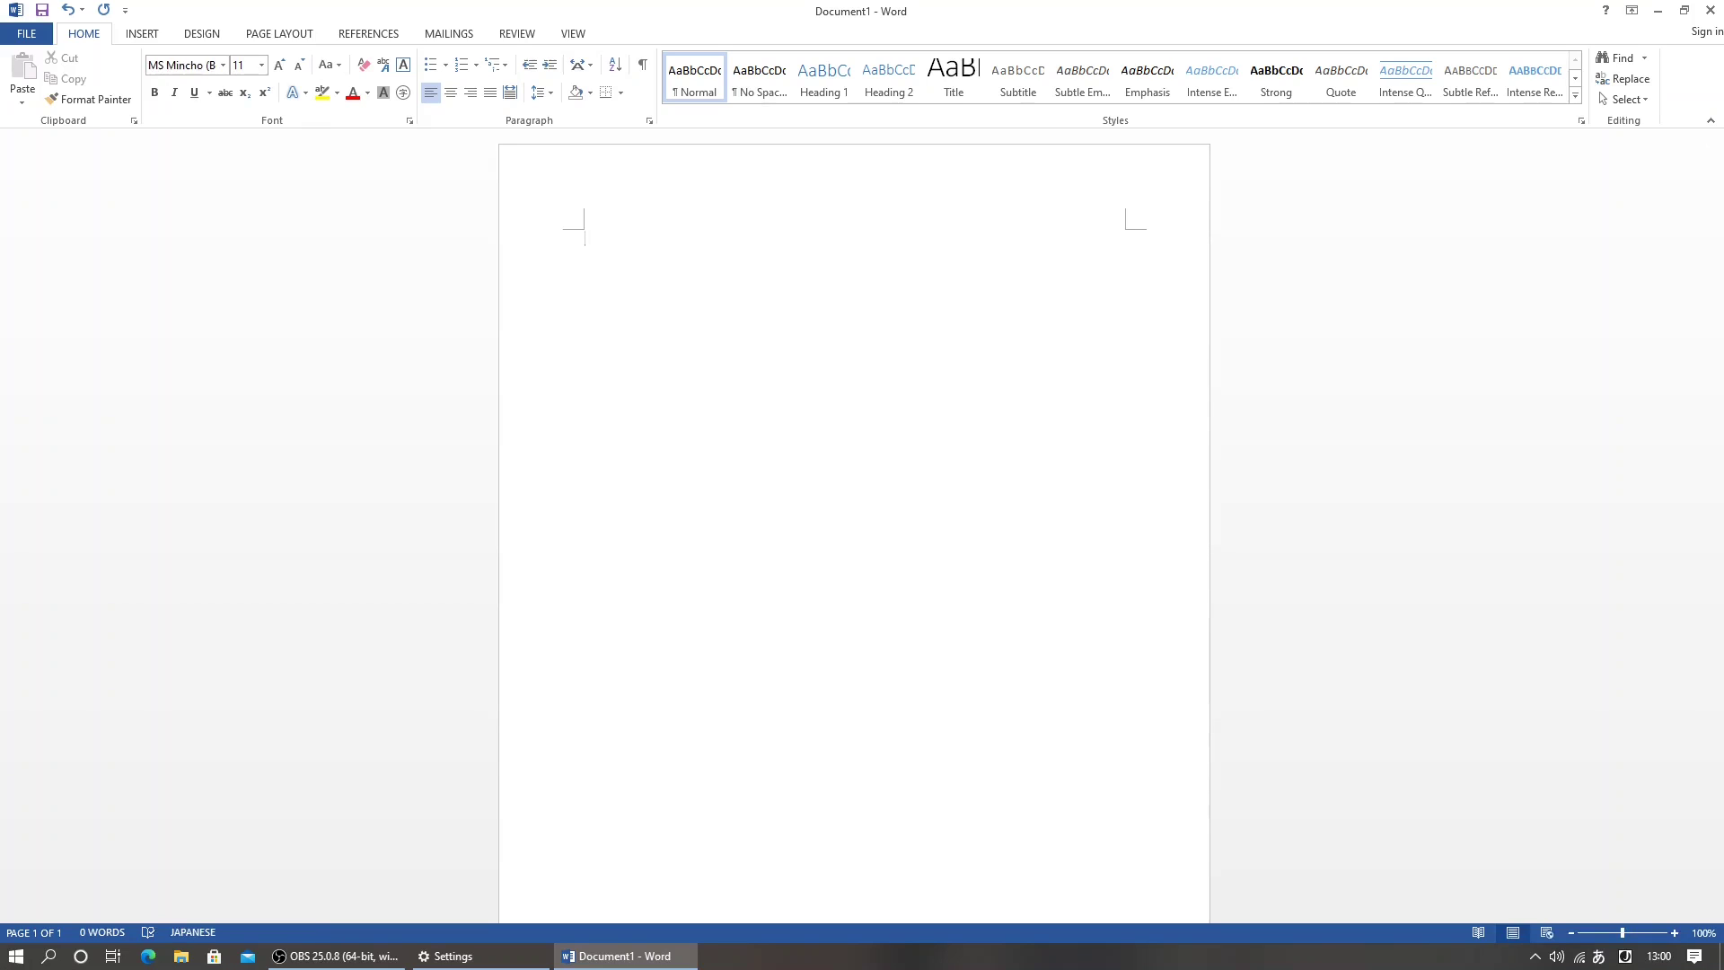
{"action": "type", "text": "mainichi"}
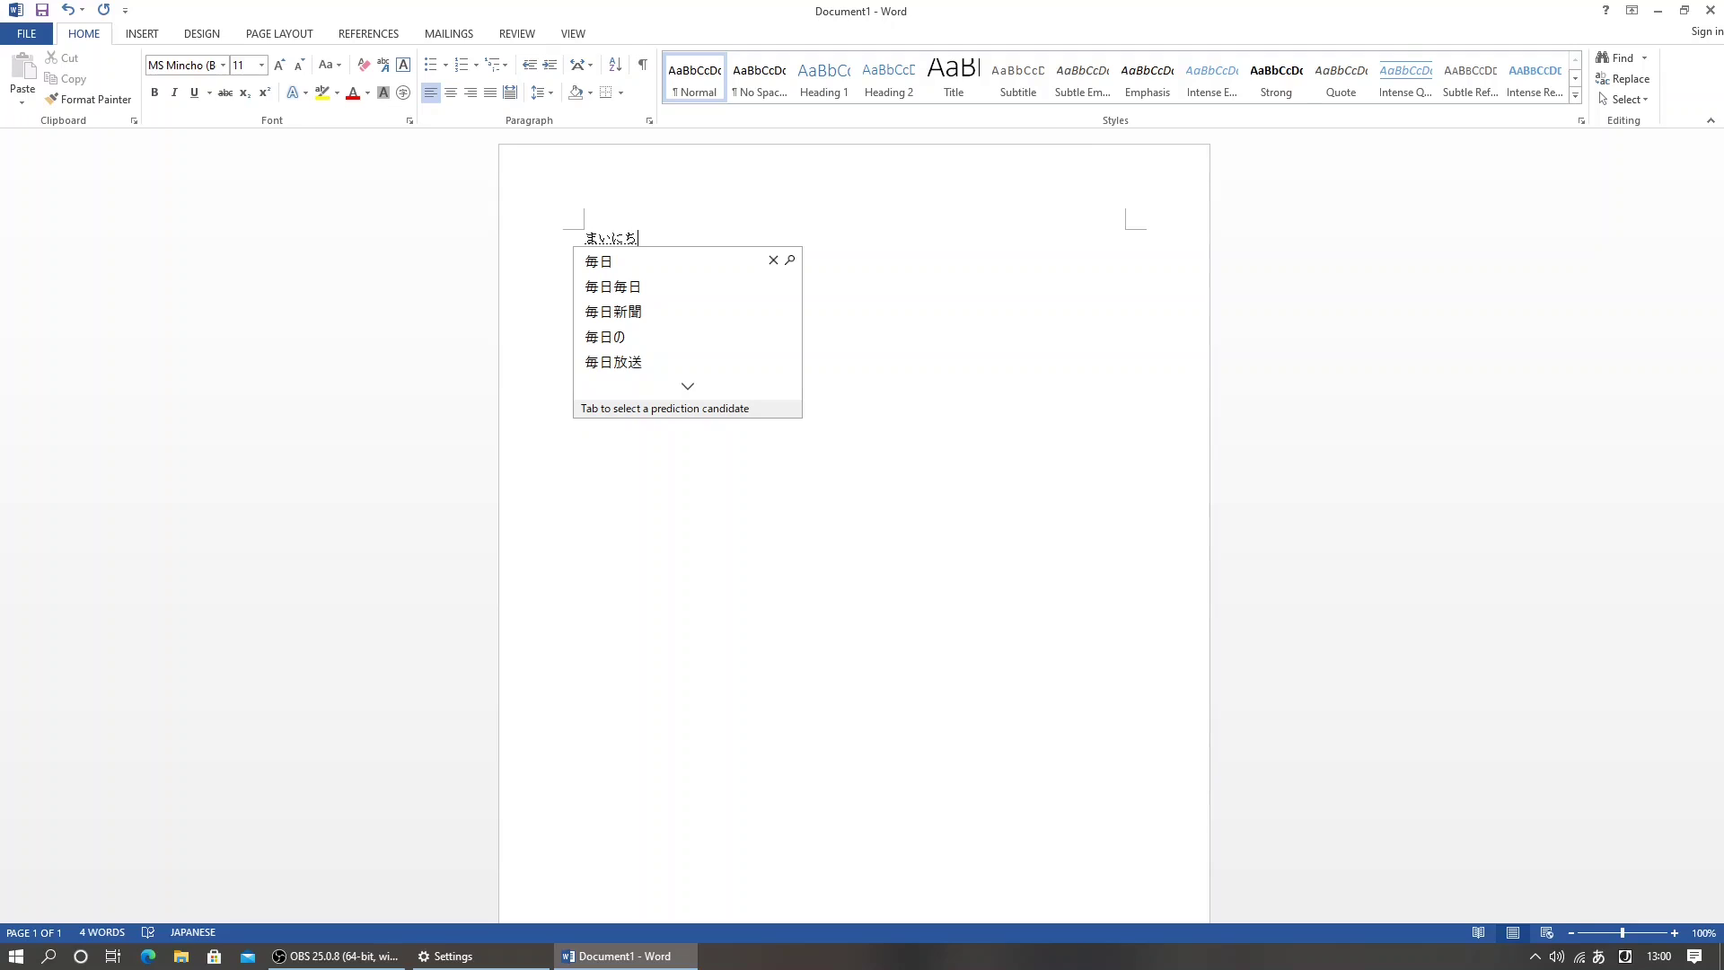
{"action": "key", "text": "space"}
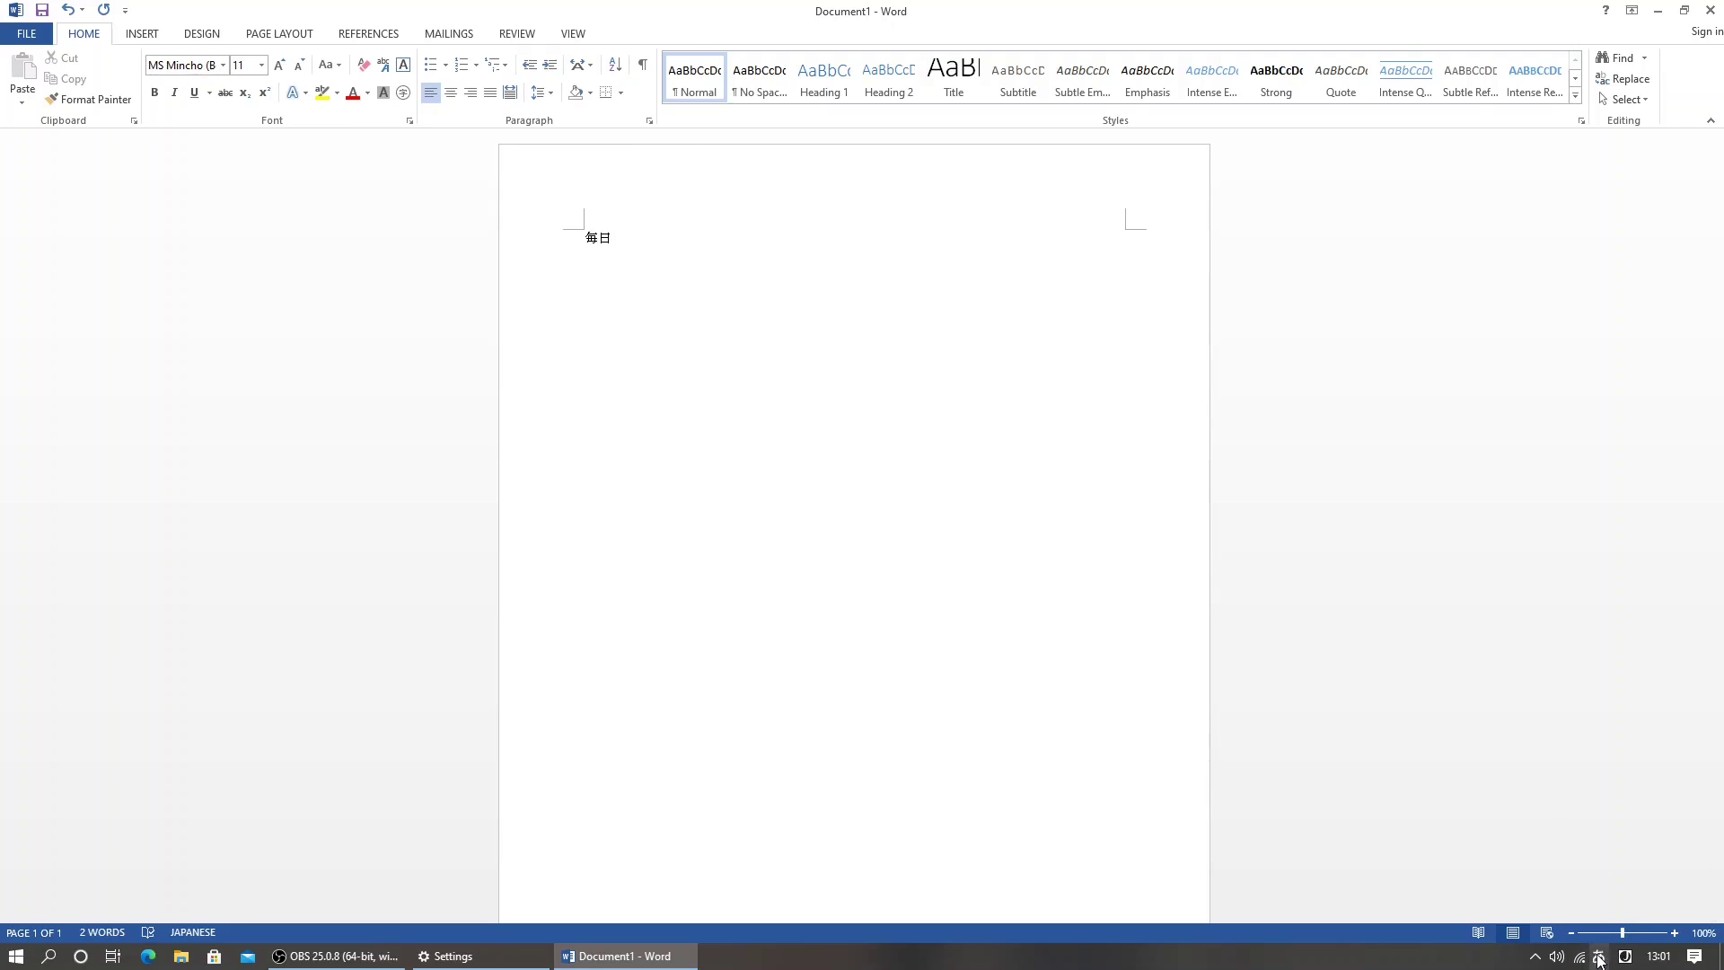
Step: Switch the IME to full-width katakana and enter テレビ ('terebi') after 毎日
{"action": "right_click", "coordinate": [1599, 957]}
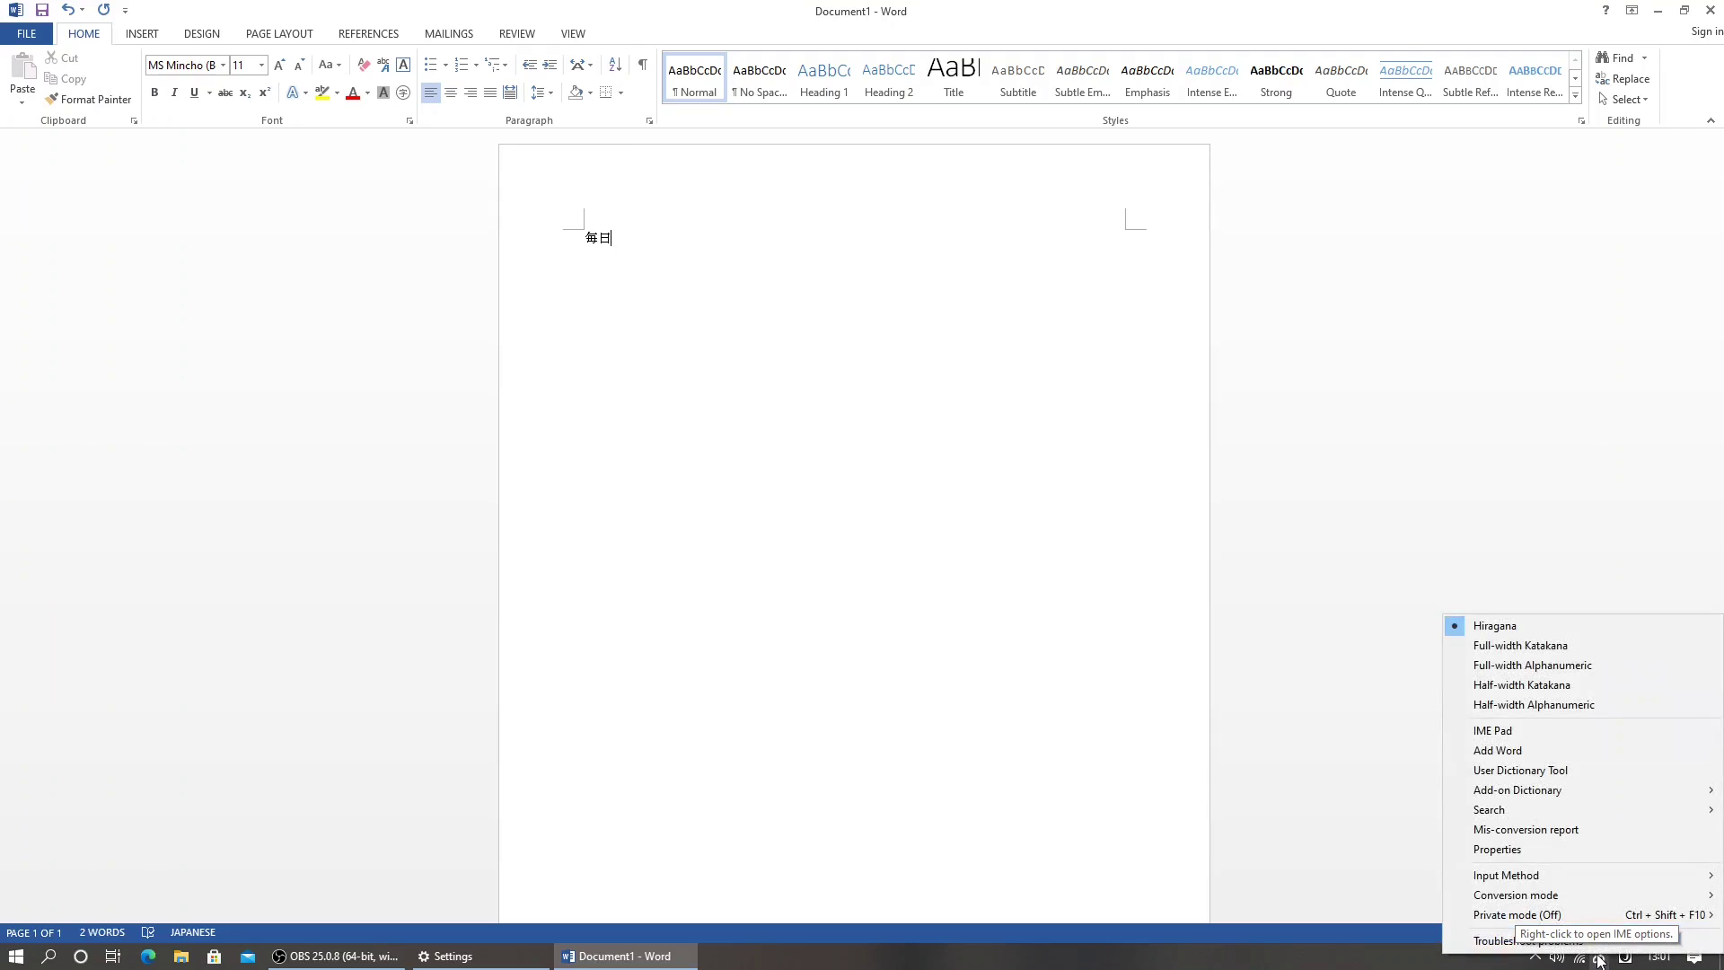
{"action": "left_click", "coordinate": [1523, 644]}
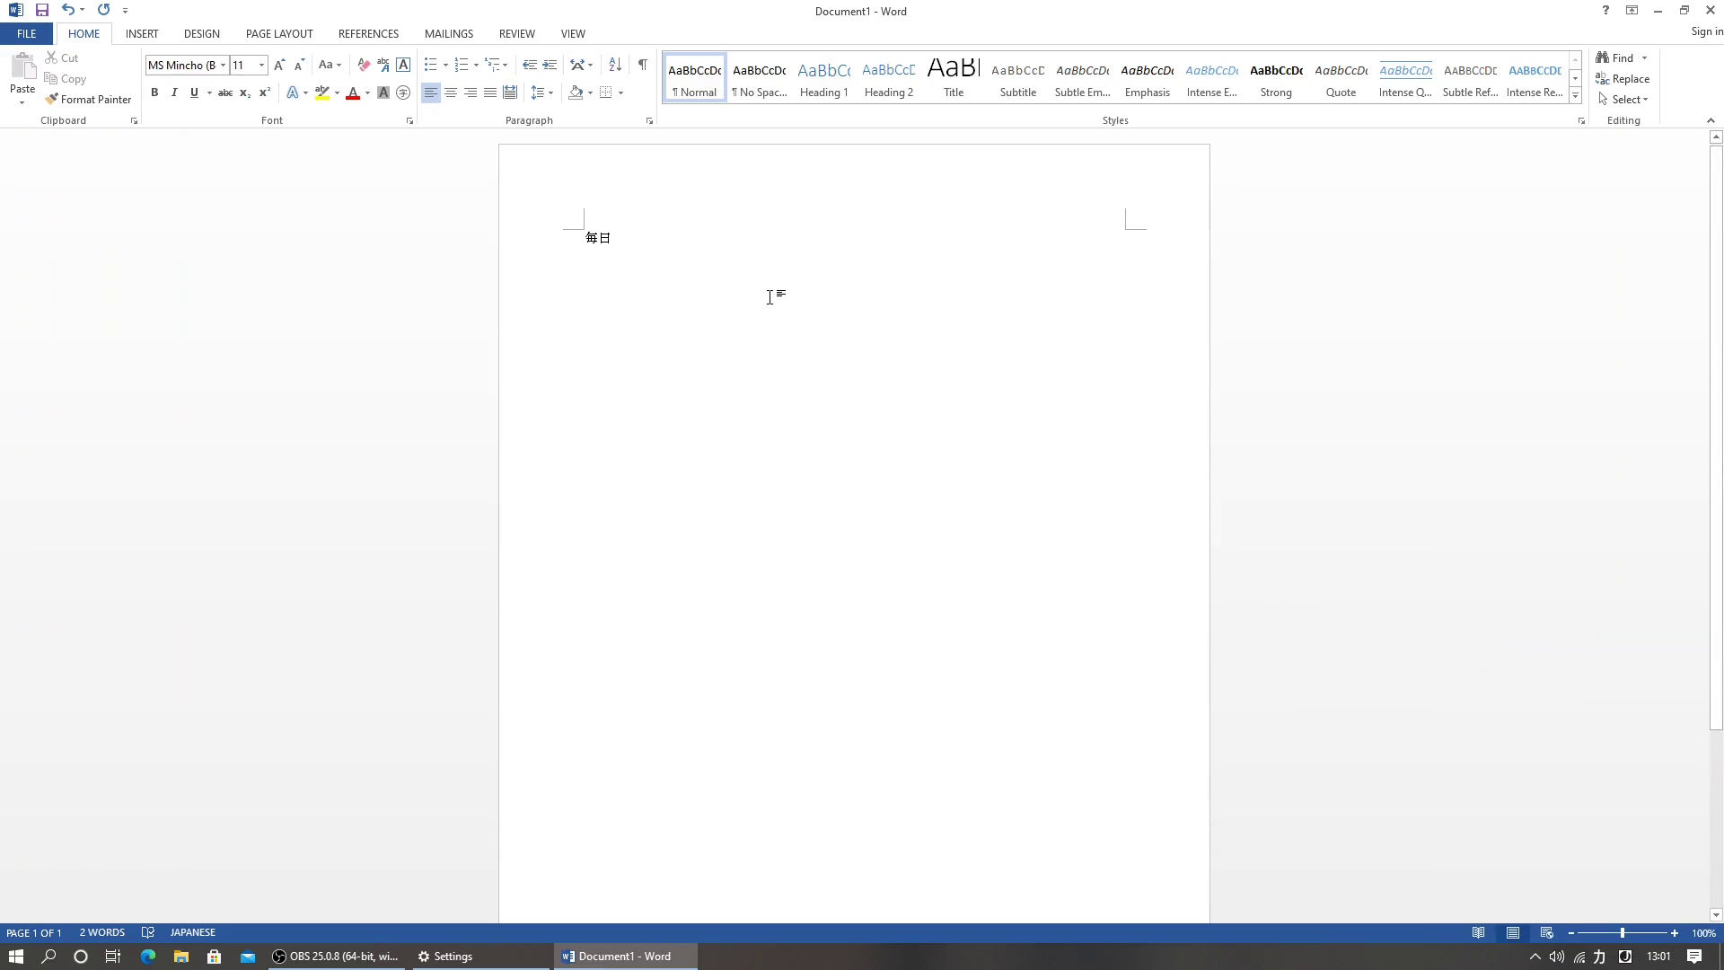
{"action": "type", "text": "tereb"}
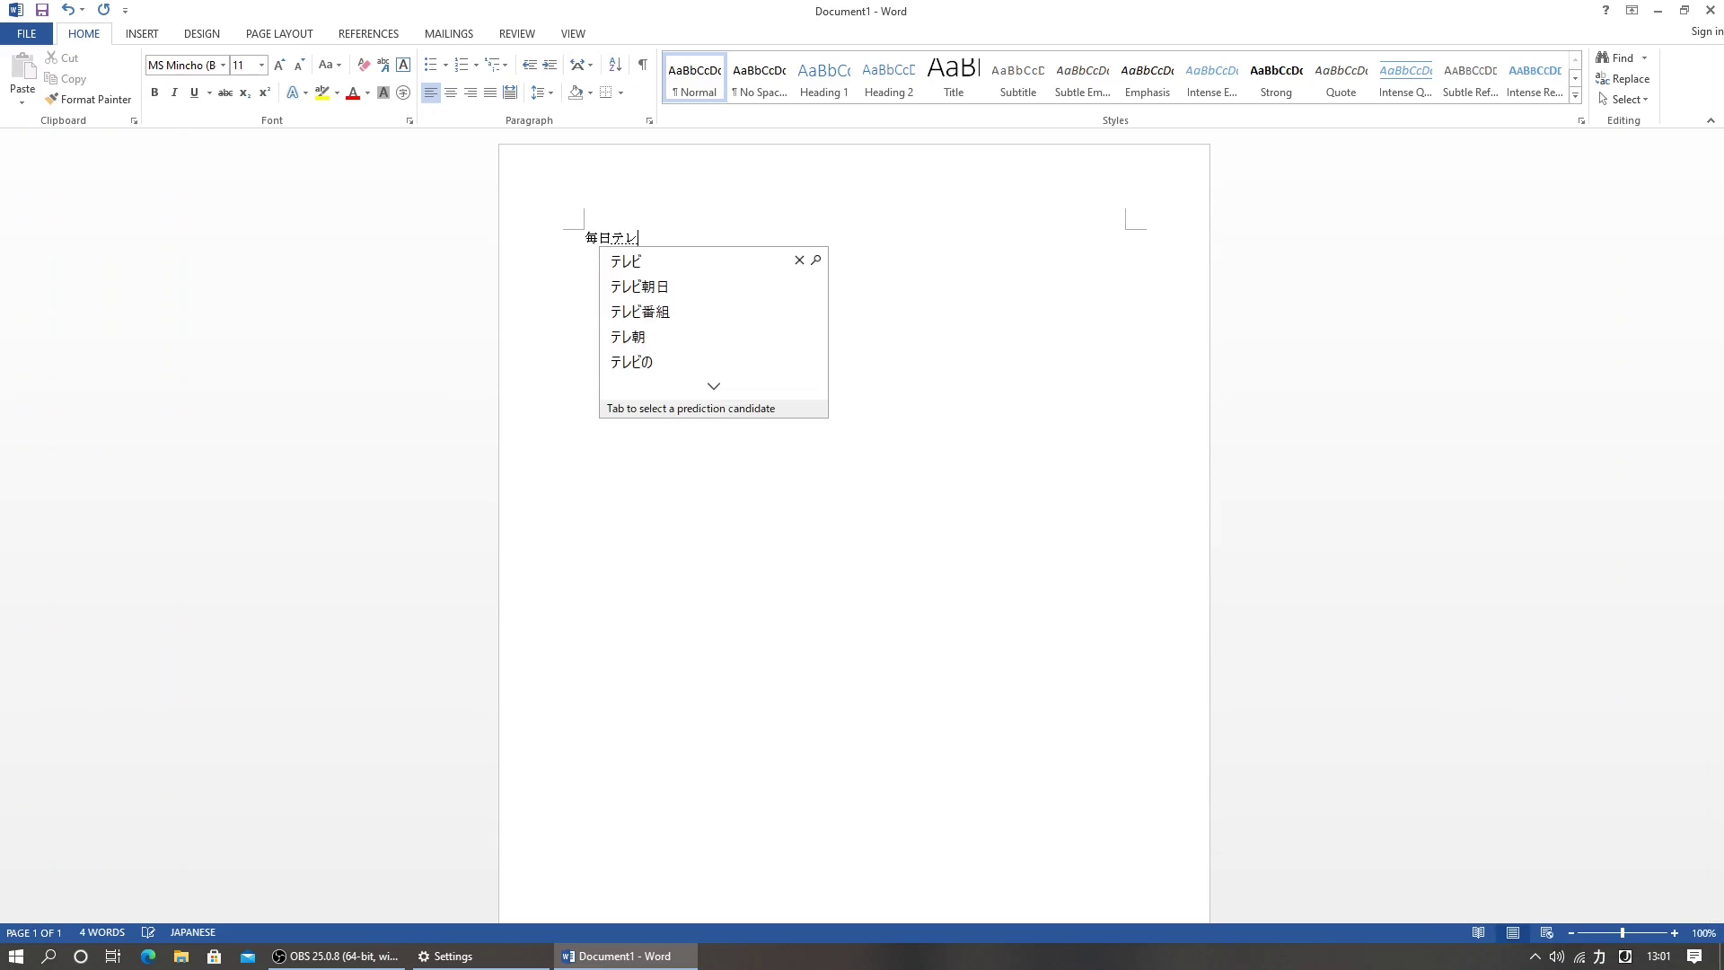
{"action": "type", "text": "i"}
{"action": "key", "text": "Return"}
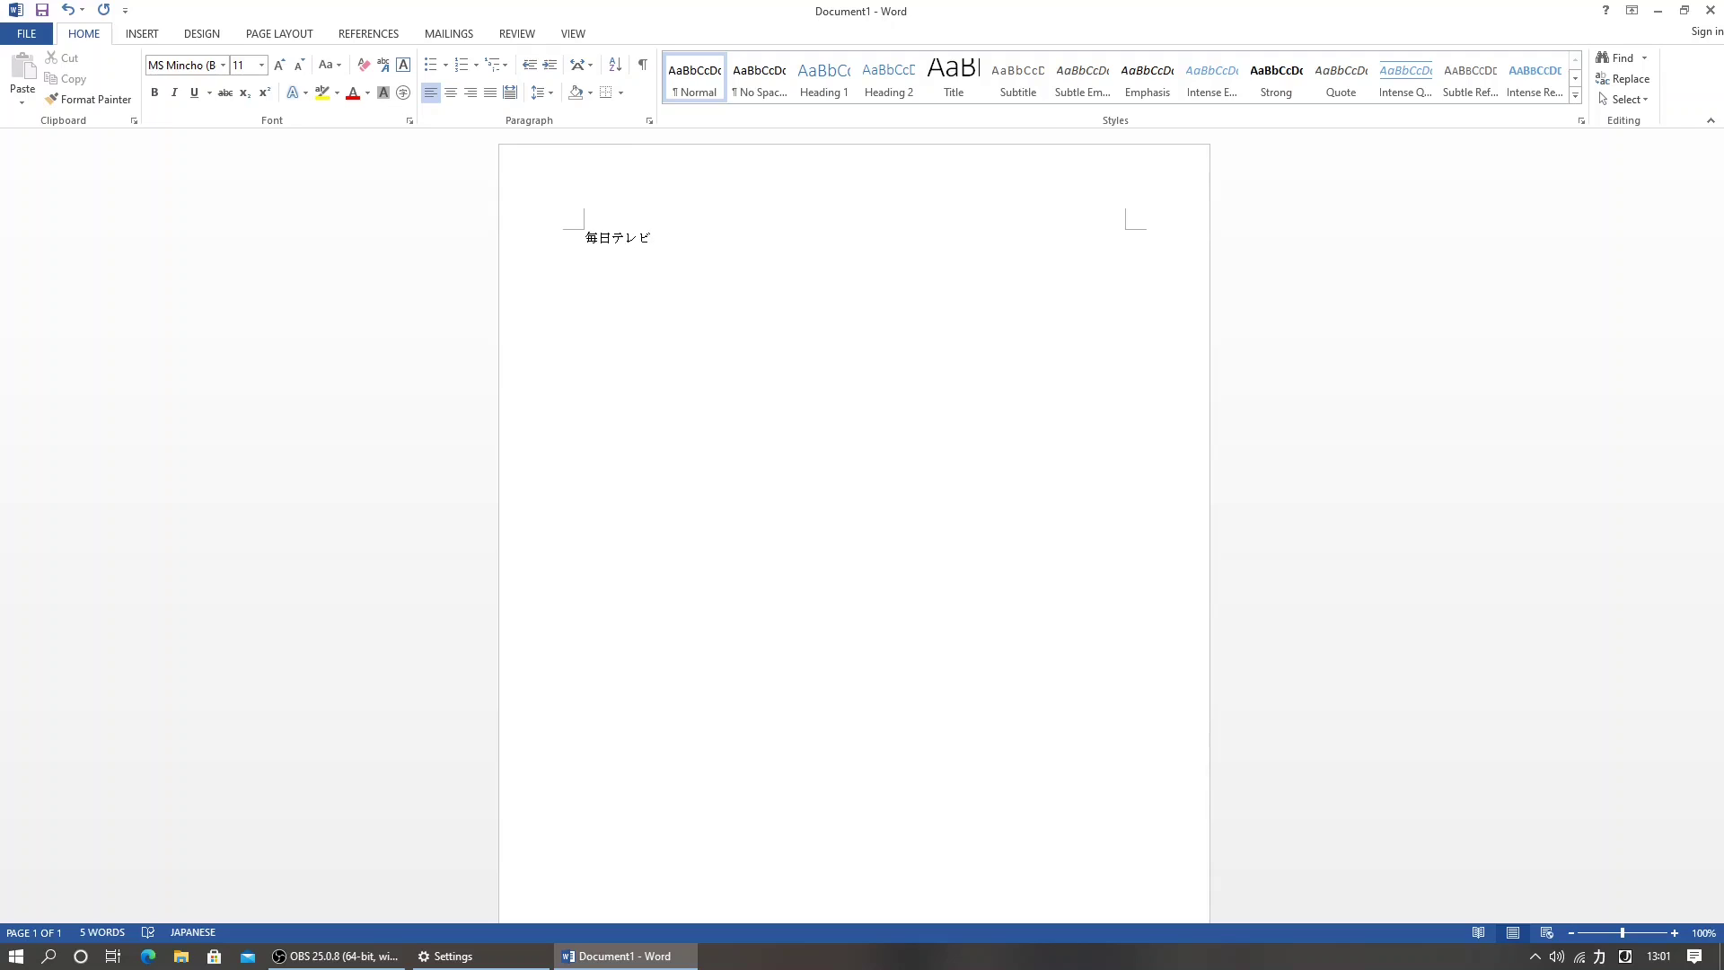
Step: Back in hiragana, add を, then type みる and pick the 見る conversion over 観る
{"action": "key", "text": "ctrl+Caps_Lock"}
{"action": "type", "text": "wo"}
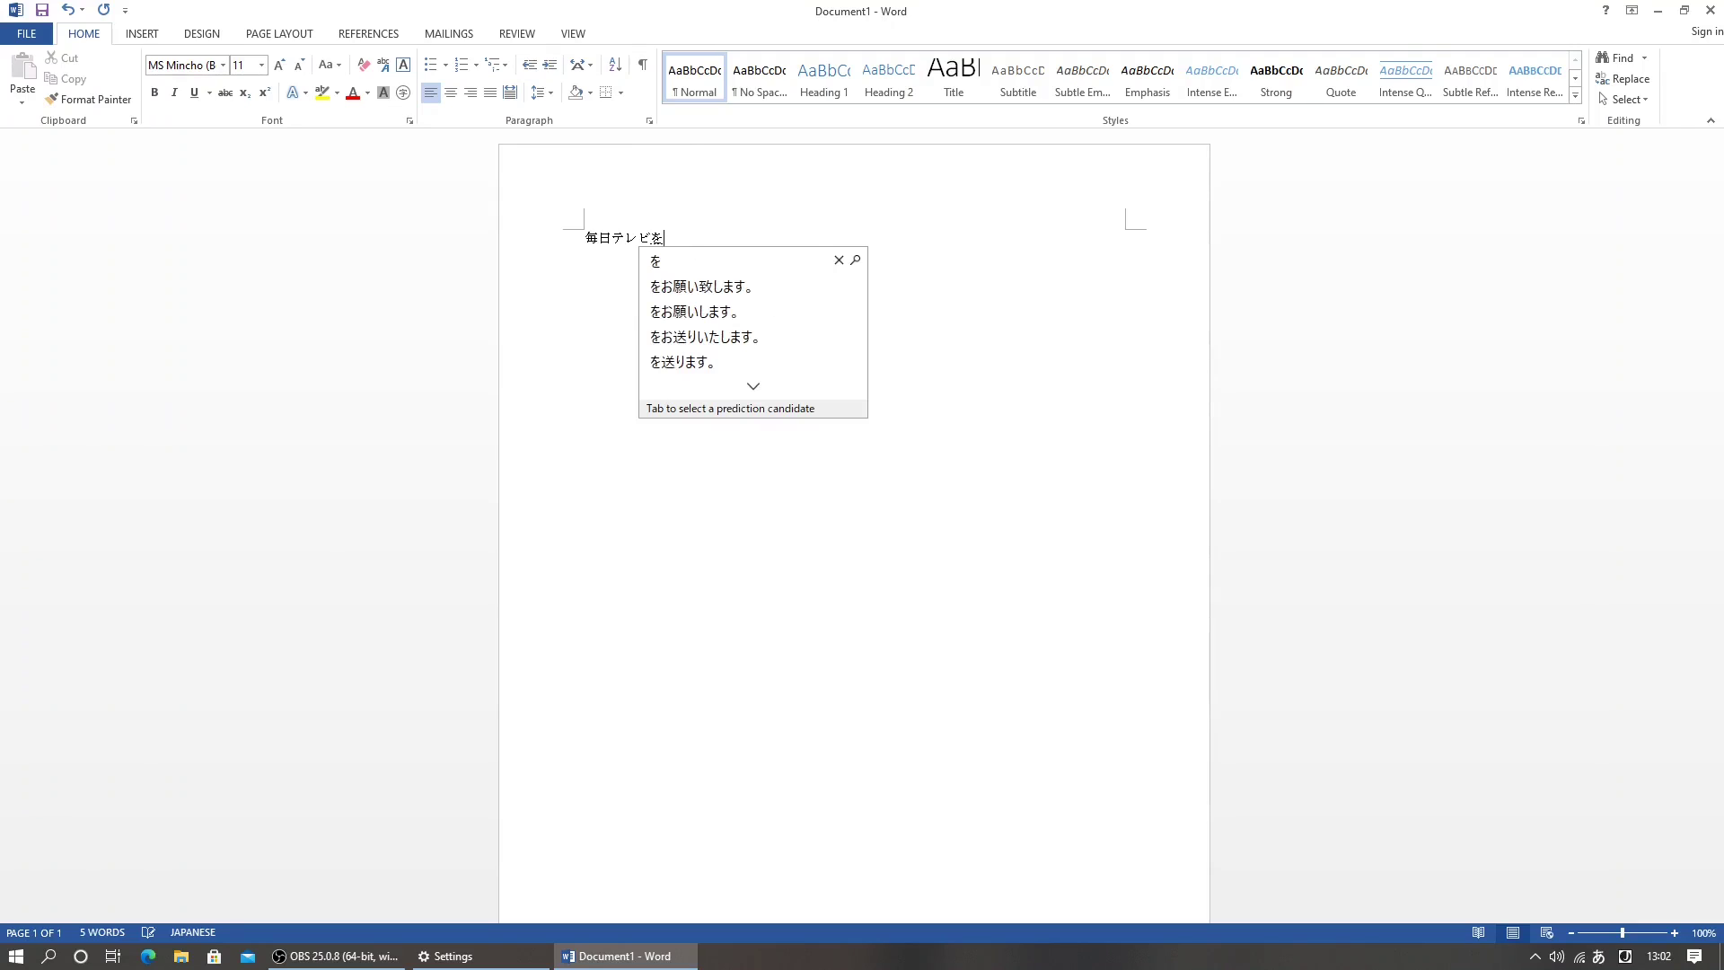
{"action": "key", "text": "Return"}
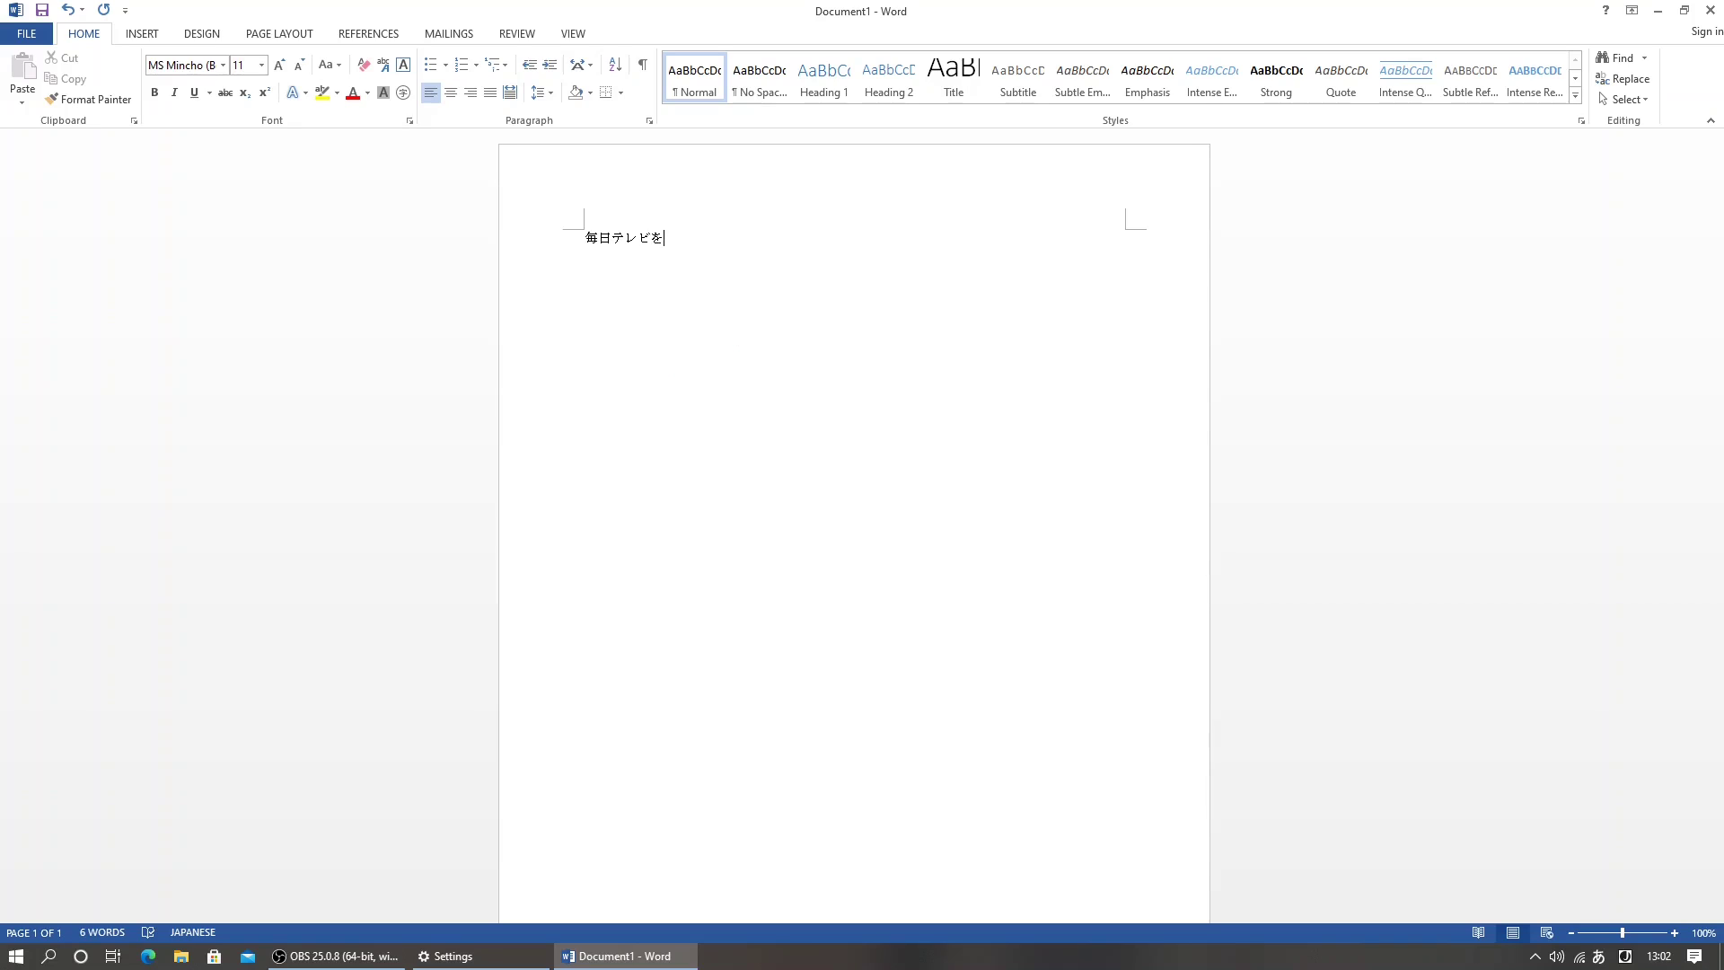
{"action": "type", "text": "m"}
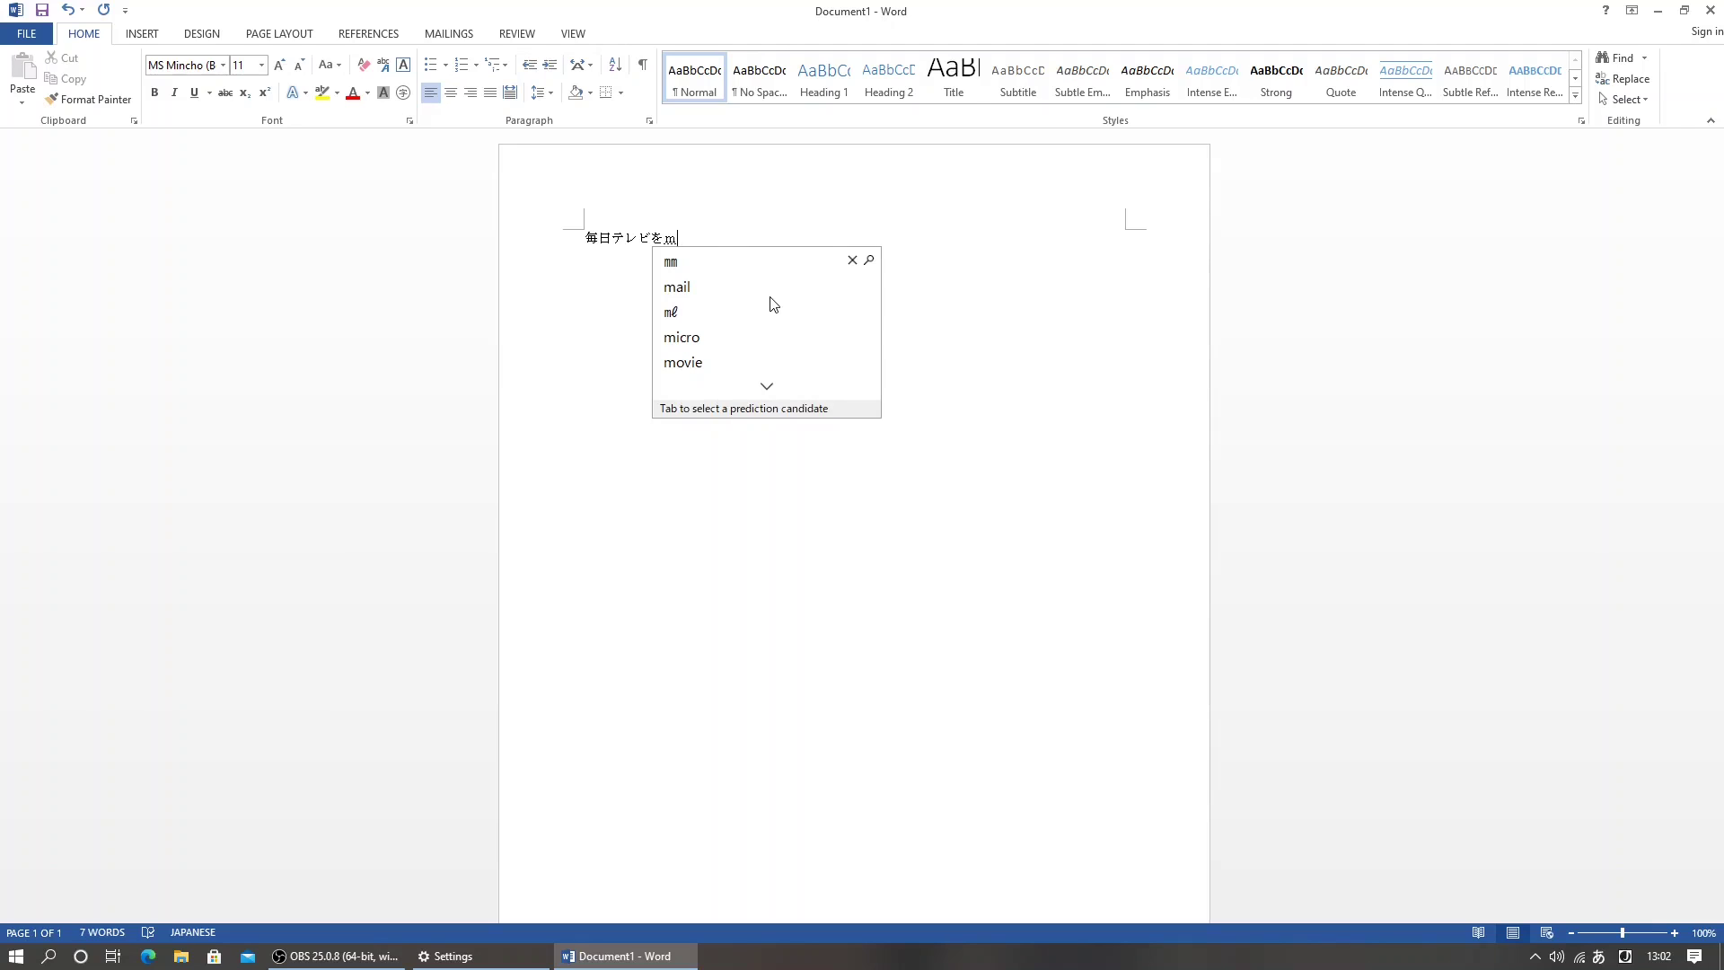
{"action": "type", "text": "ir"}
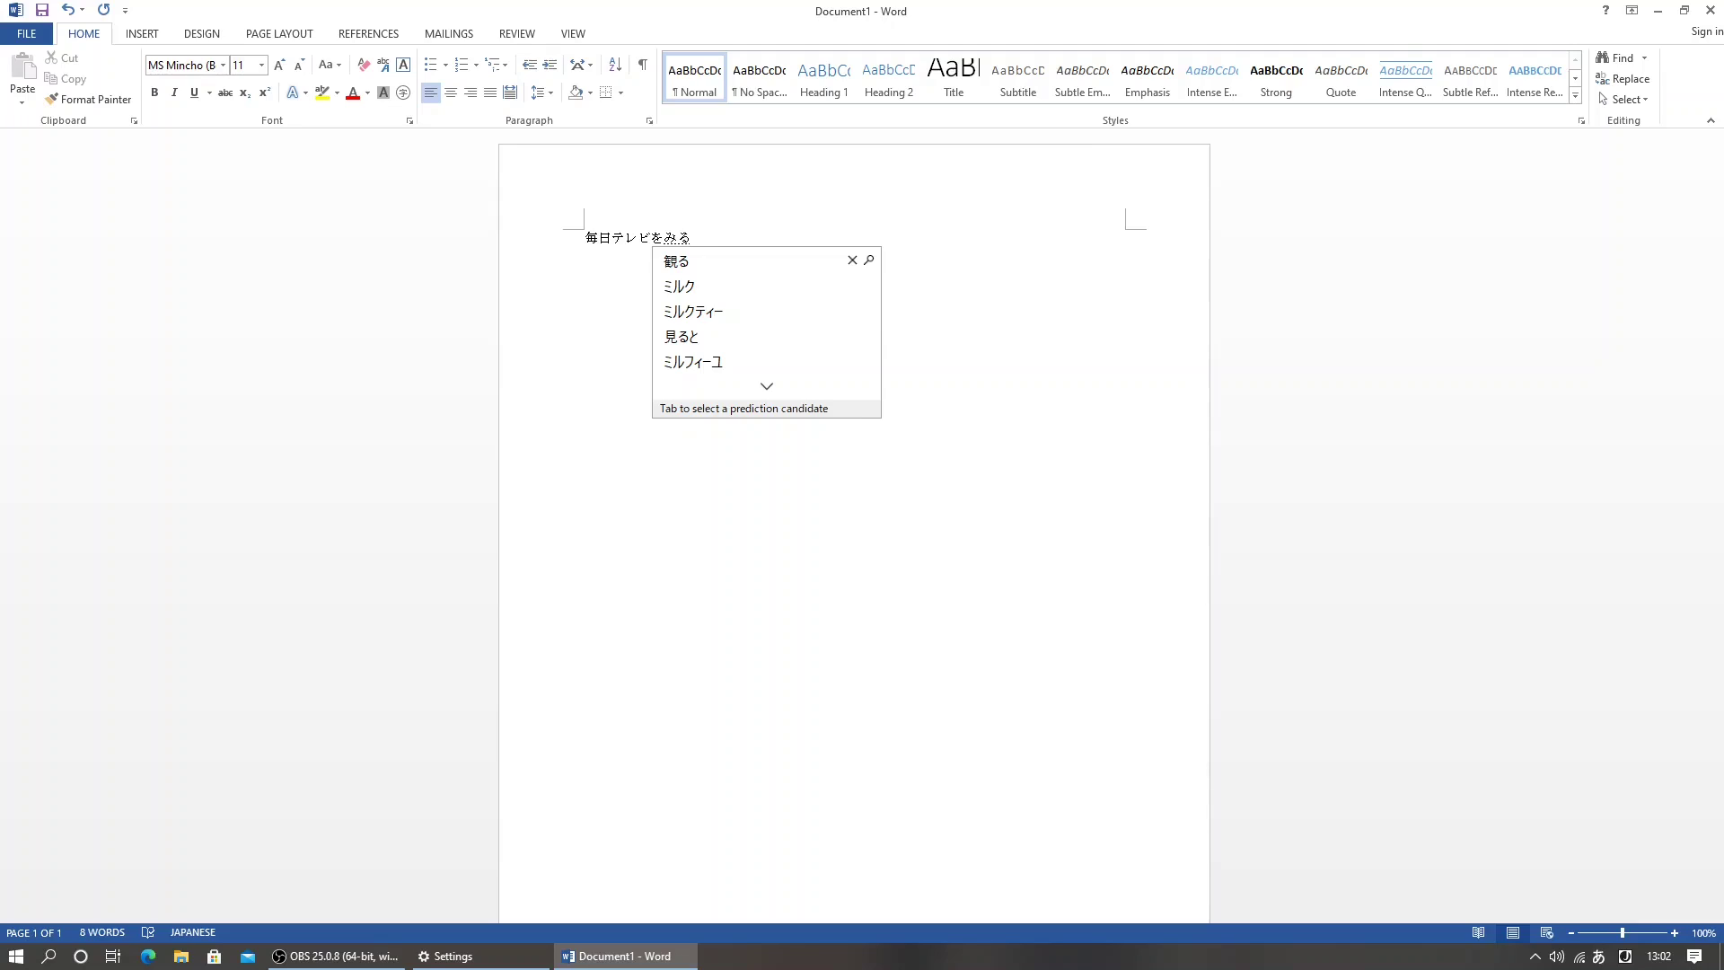
{"action": "key", "text": "space"}
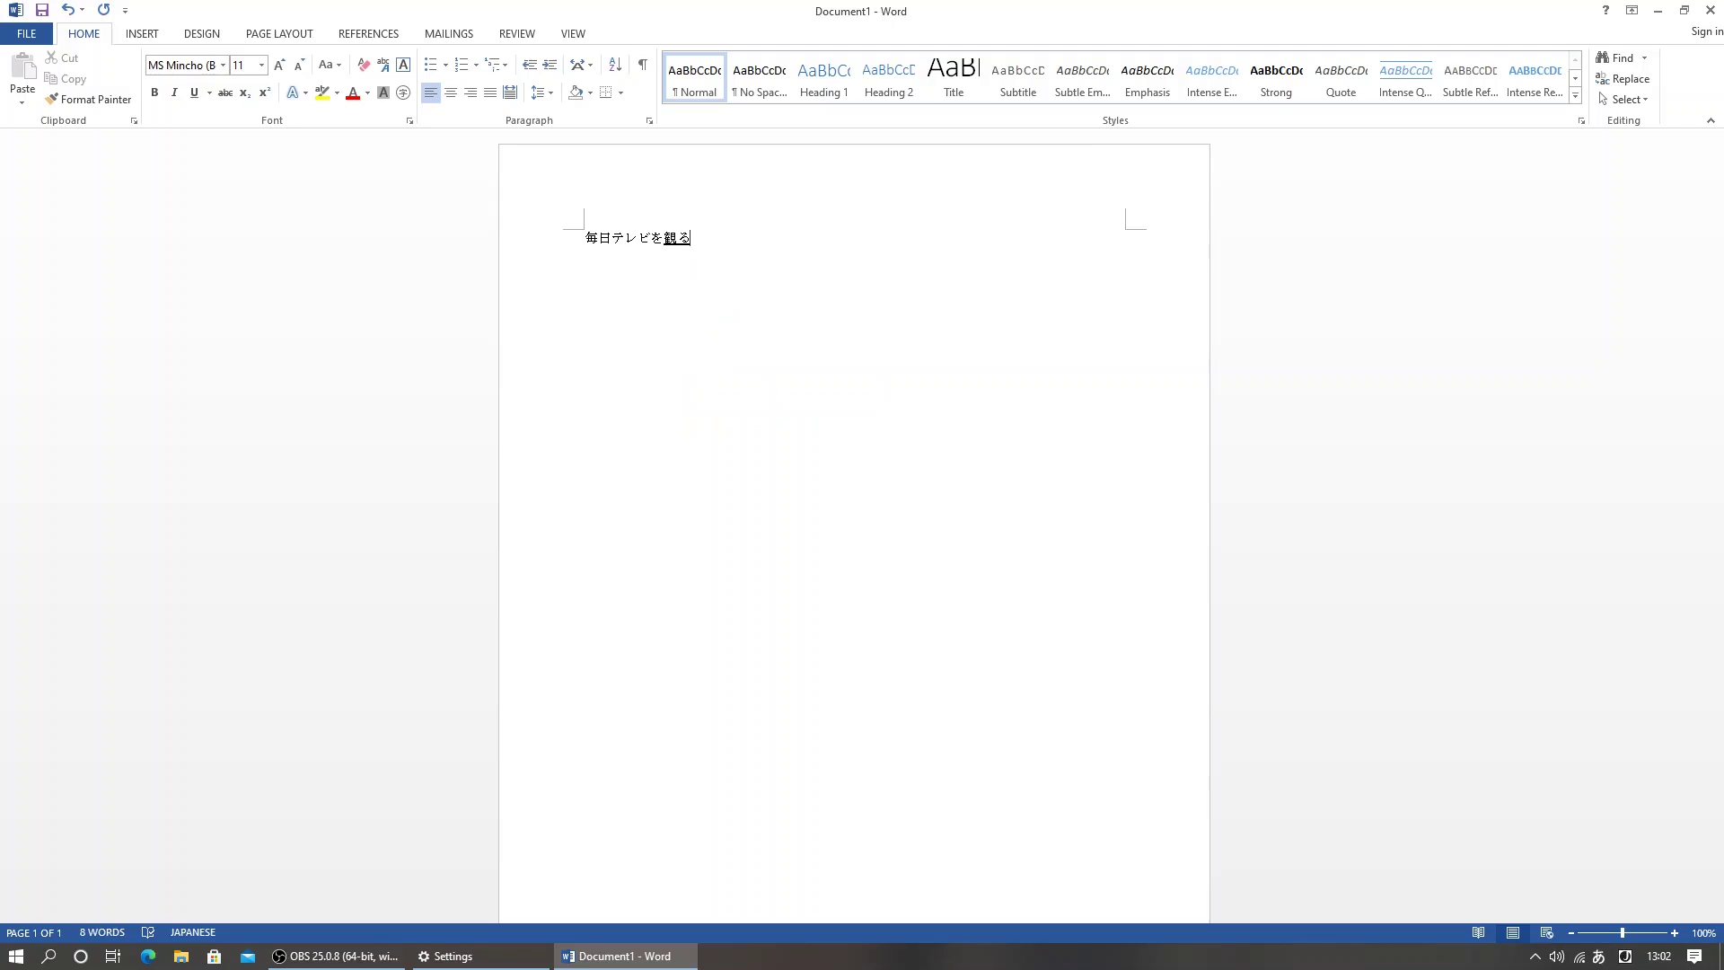
{"action": "key", "text": "space"}
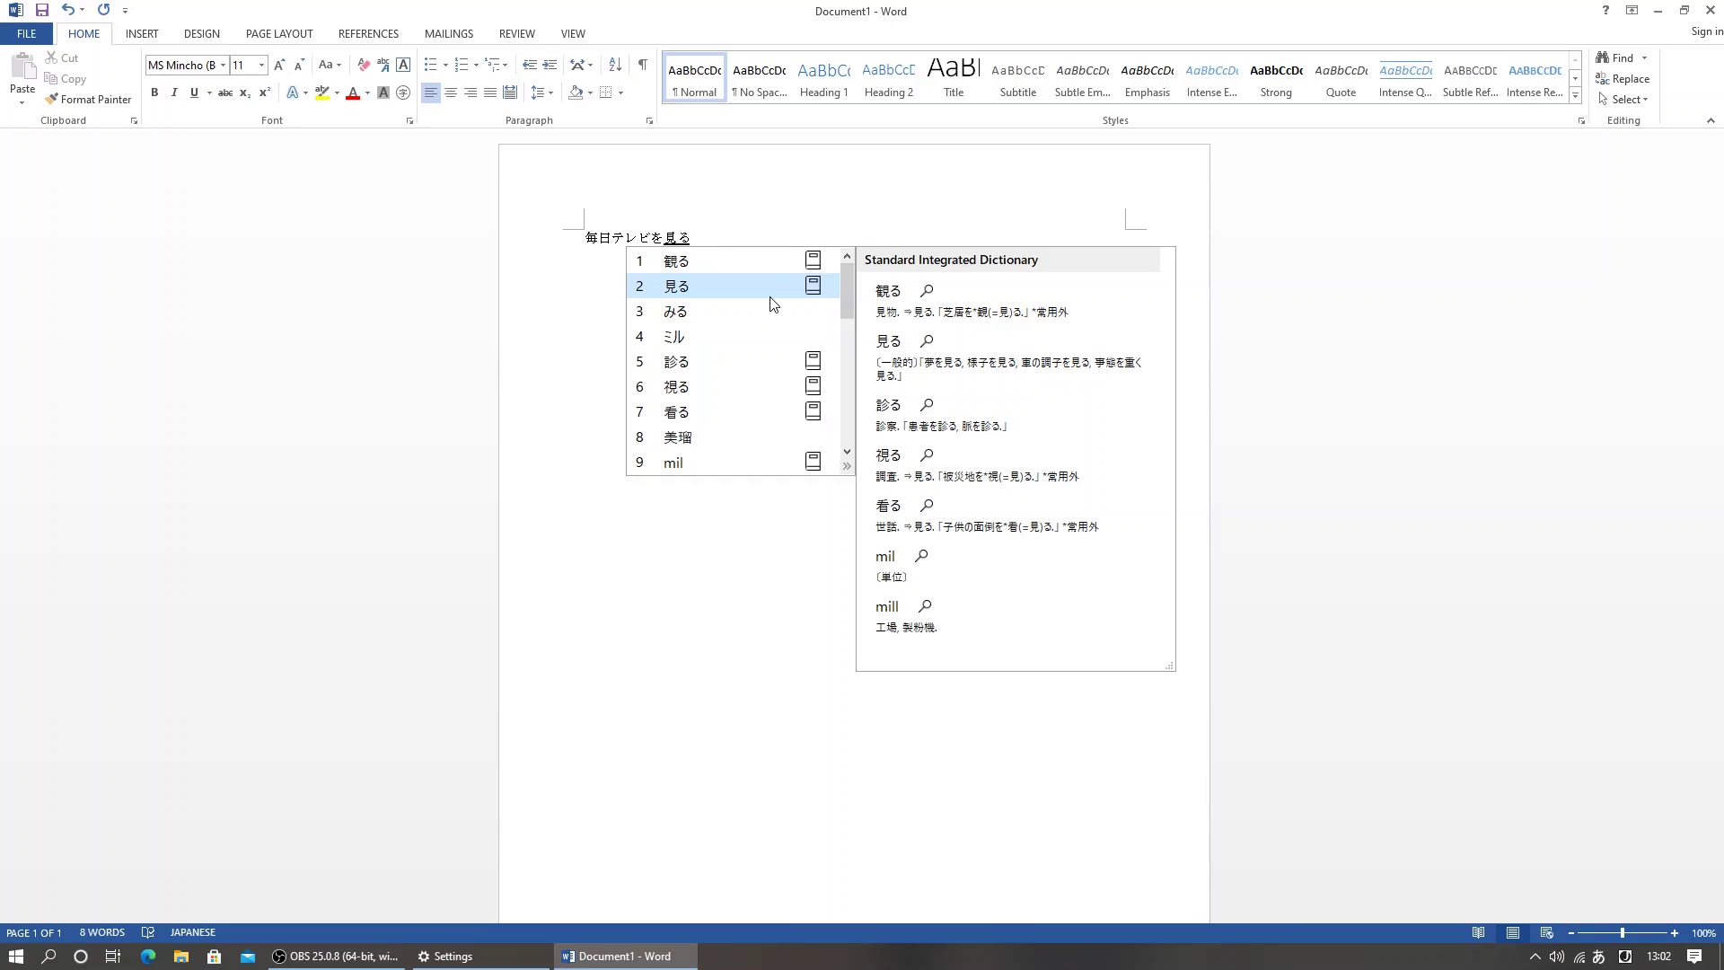
Step: Commit 見る to finish 毎日テレビを見る, then toggle katakana mode and switch input languages
{"action": "key", "text": "Return"}
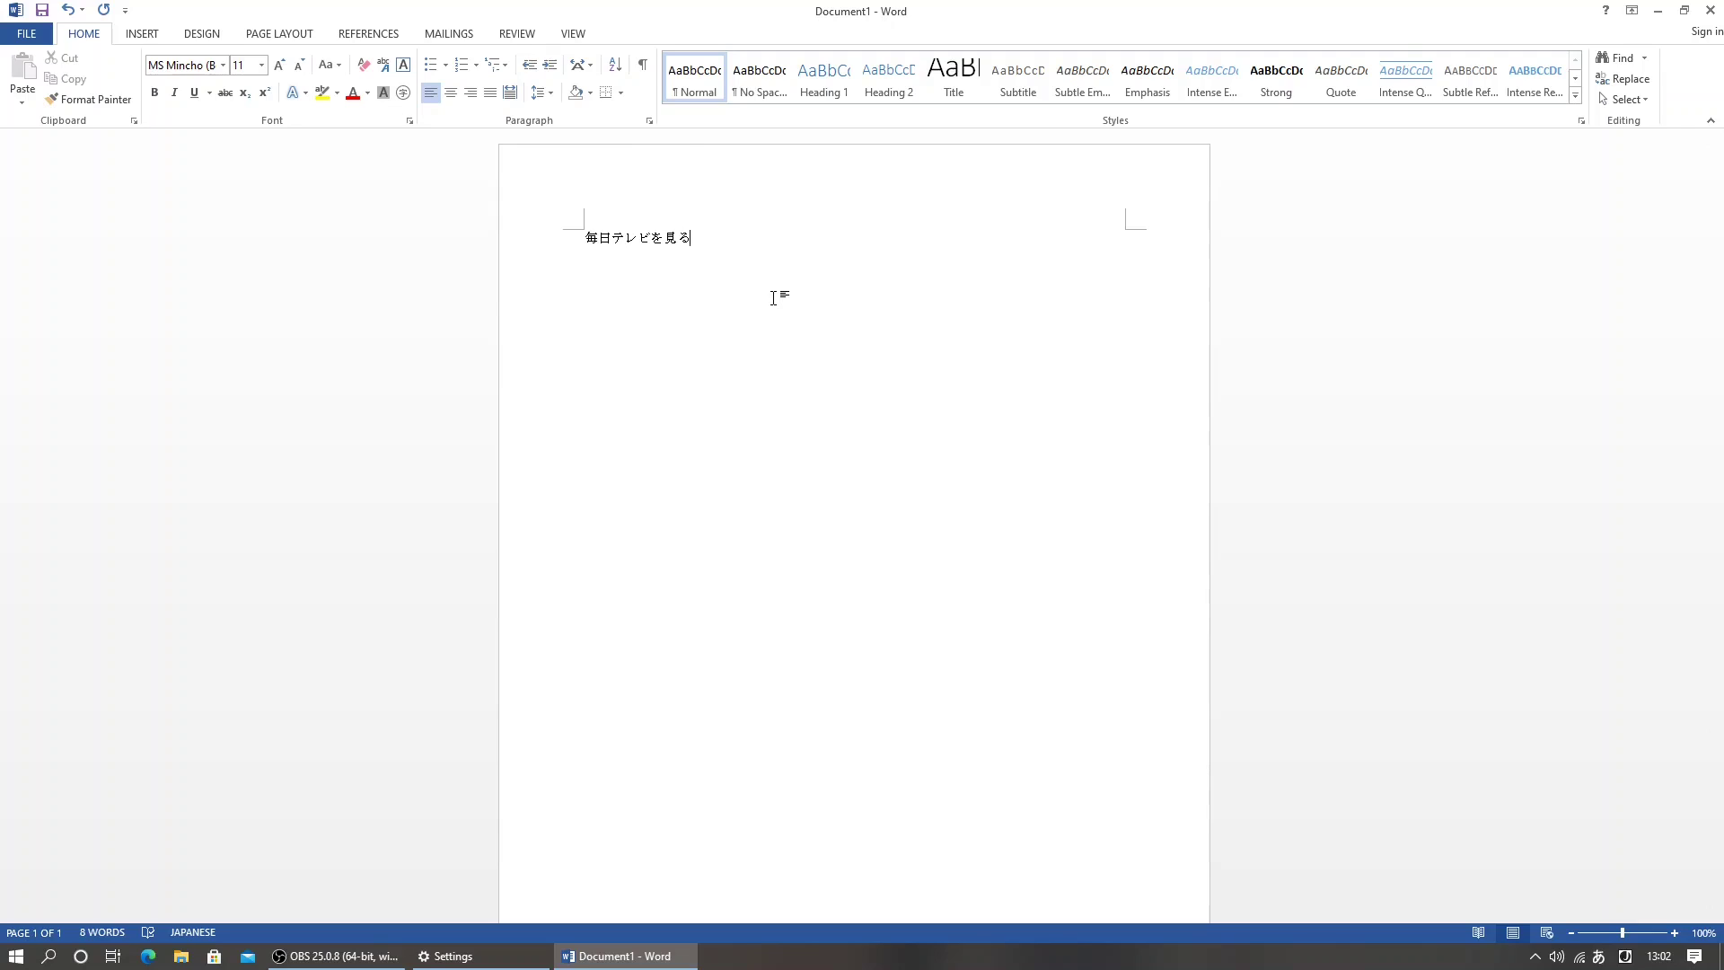
{"action": "key", "text": "alt+Caps_Lock"}
{"action": "key", "text": "super+space"}
{"action": "key", "text": "super+space"}
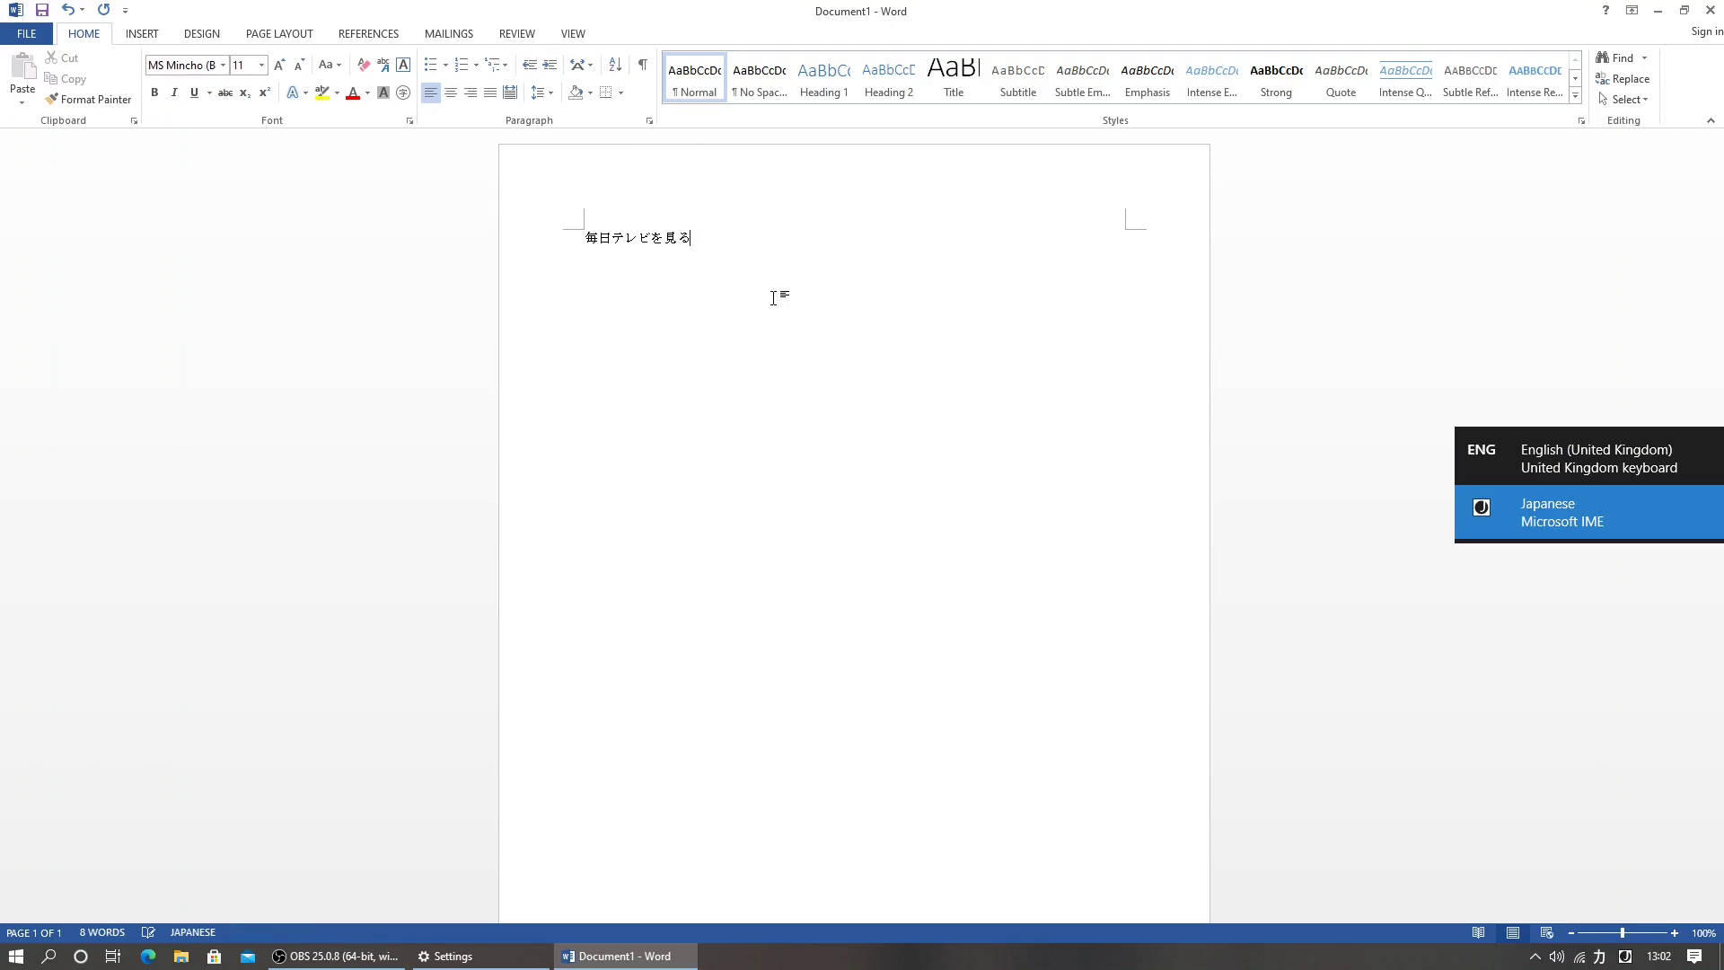
{"action": "key", "text": "super+space"}
{"action": "key", "text": "super+space"}
{"action": "key", "text": "super+space"}
{"action": "key", "text": "super+space"}
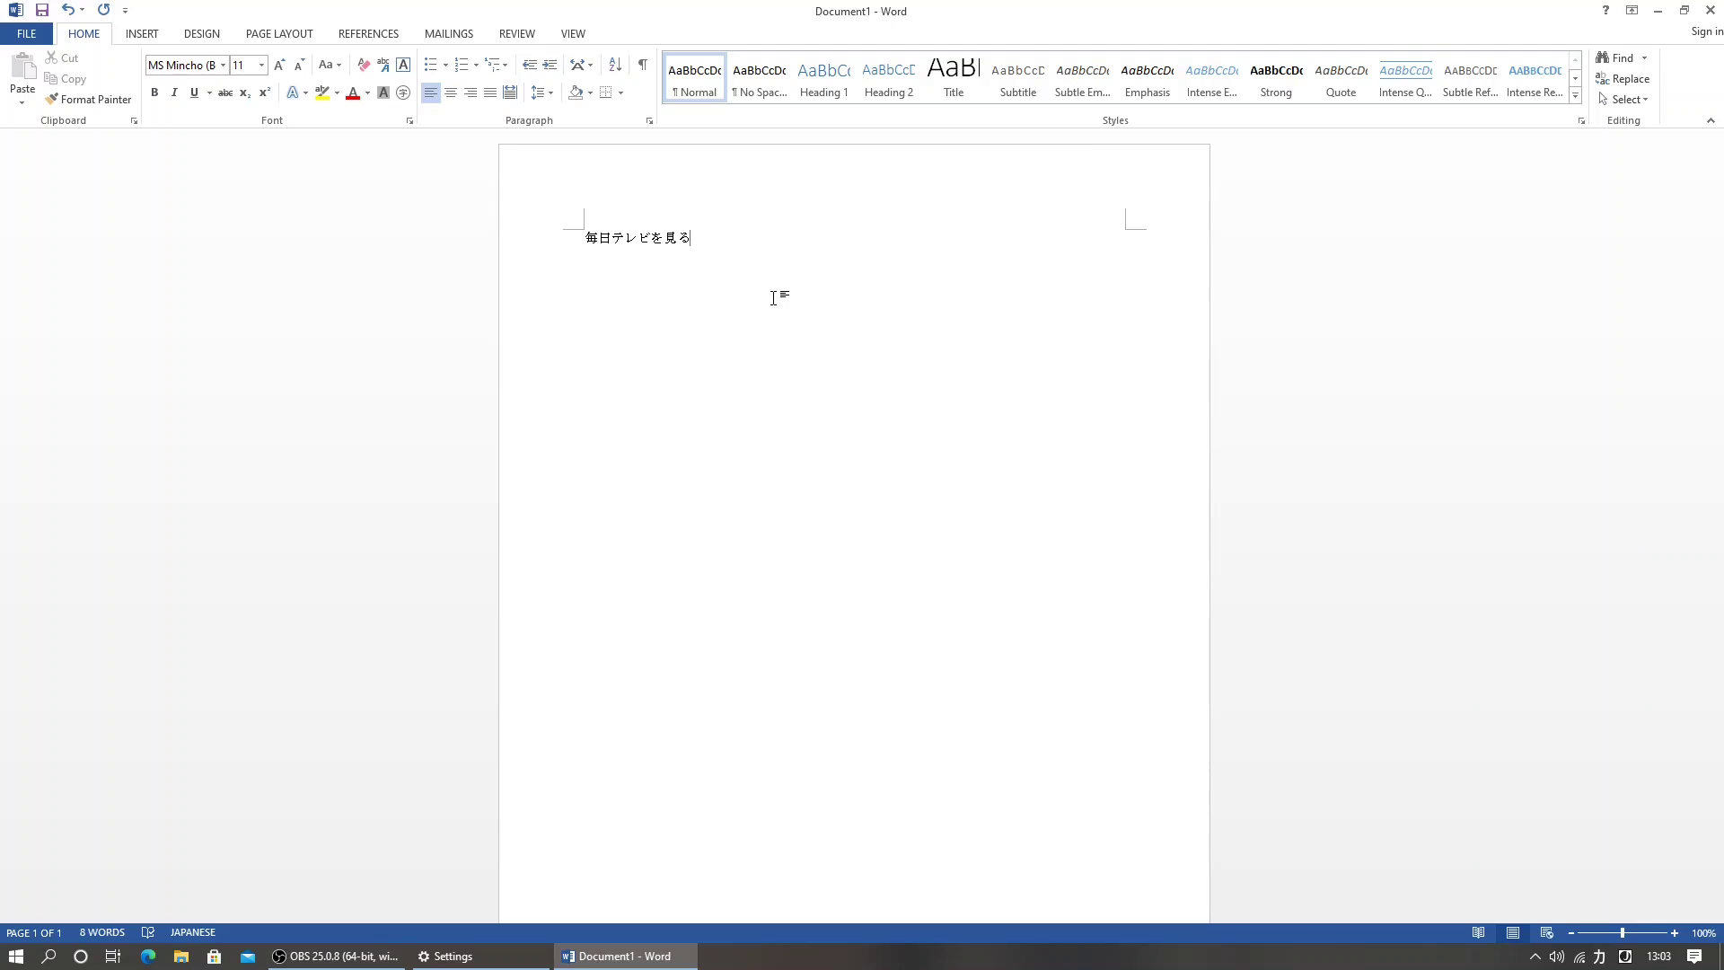
{"action": "key", "text": "ctrl+Caps_Lock"}
{"action": "key", "text": "alt+Caps_Lock"}
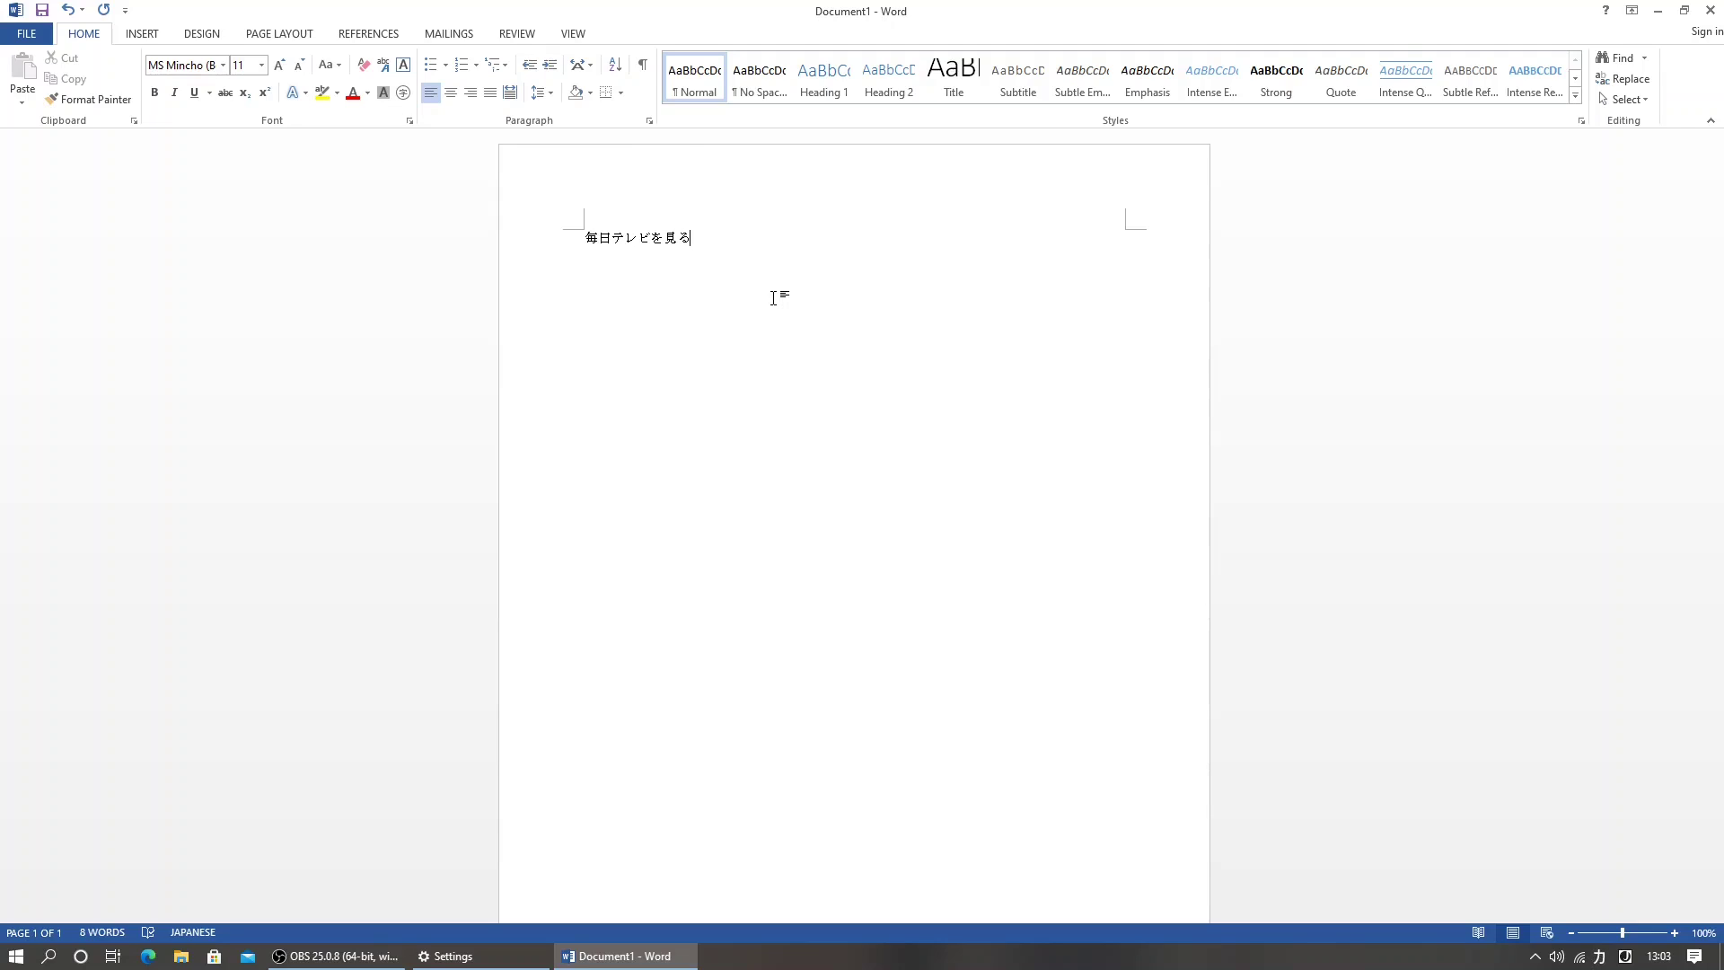